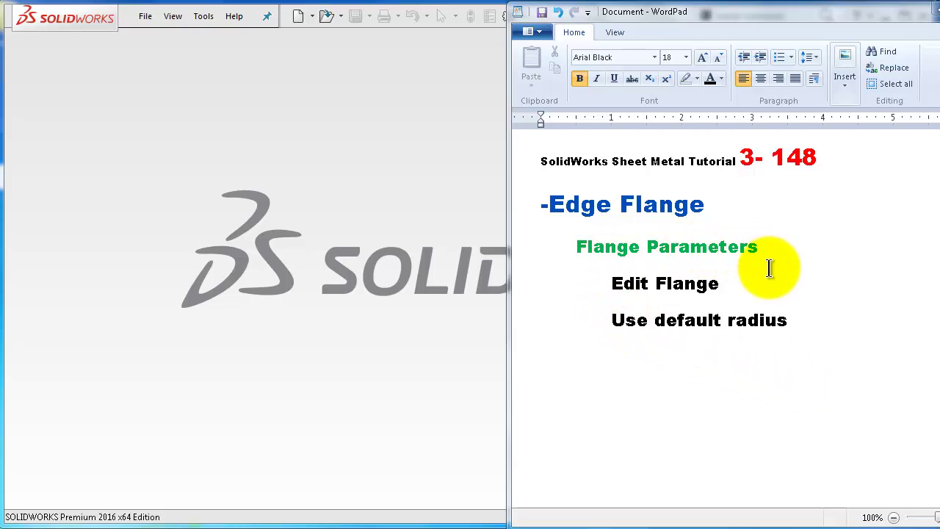
Switch to SOLIDWORKS and create a new part document.
click(430, 180)
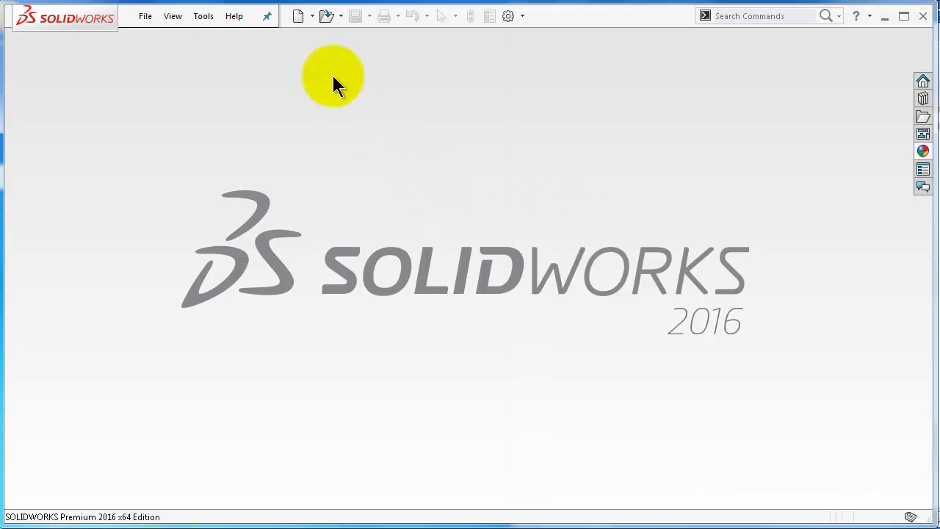
click(298, 18)
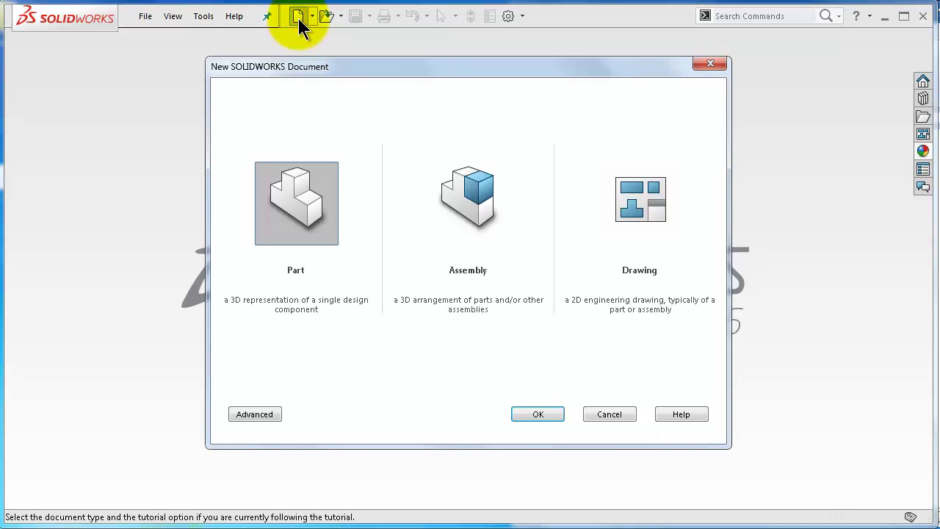
click(529, 413)
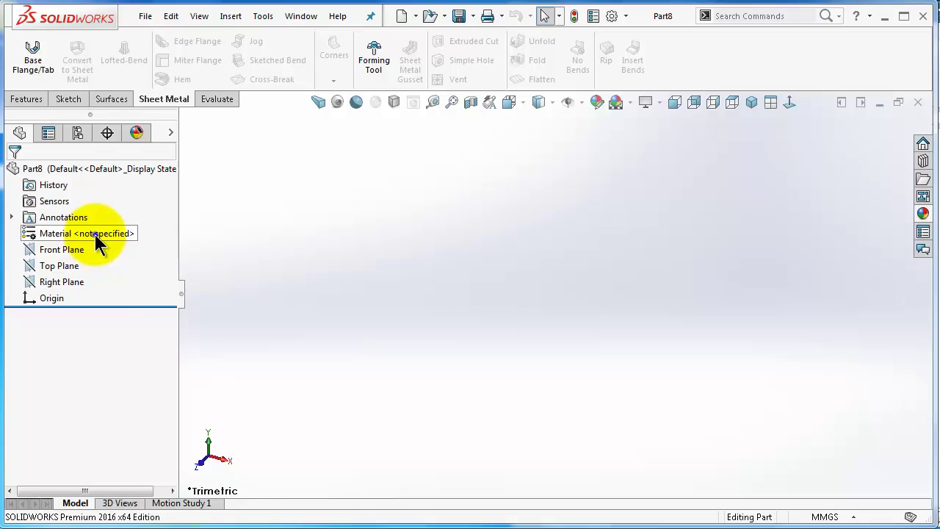
Assign the AISI 316 Stainless Steel Sheet (SS) material to the part.
right_click(96, 235)
click(142, 247)
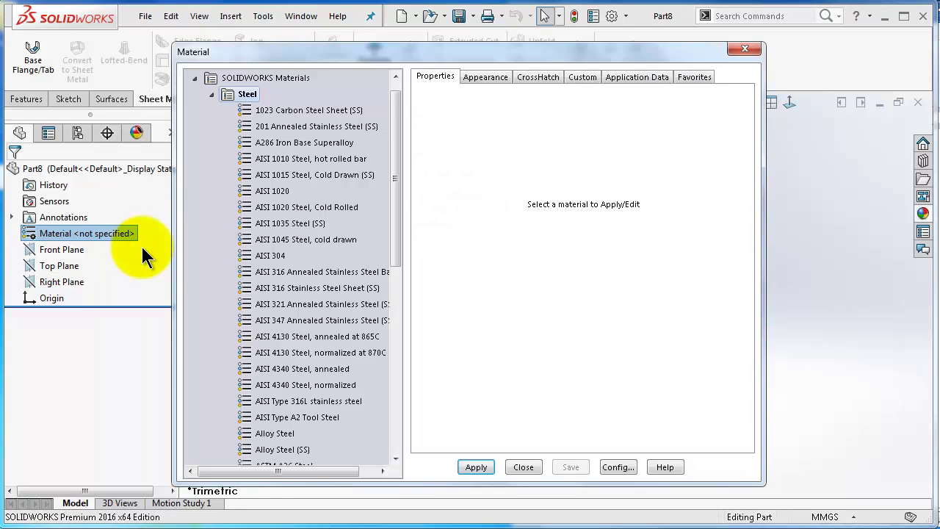
scroll(336, 213, up, 1)
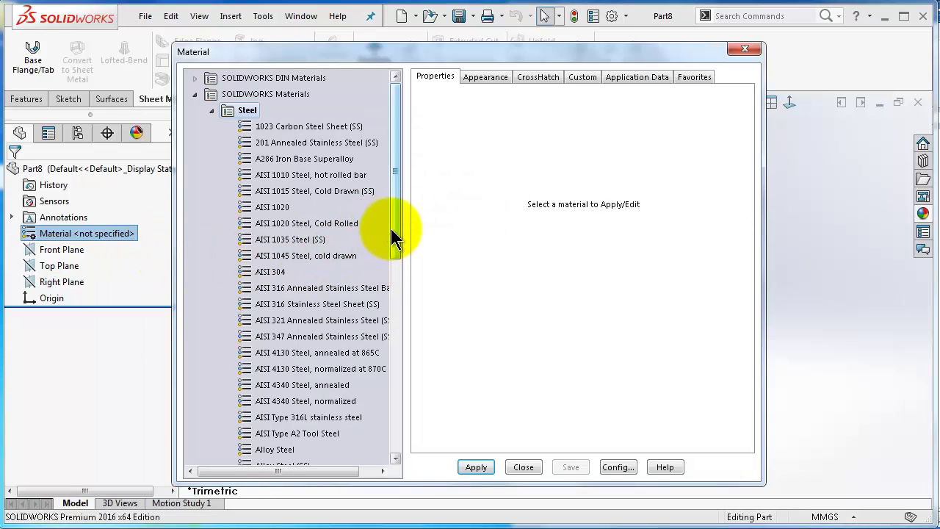
drag(398, 225, 398, 239)
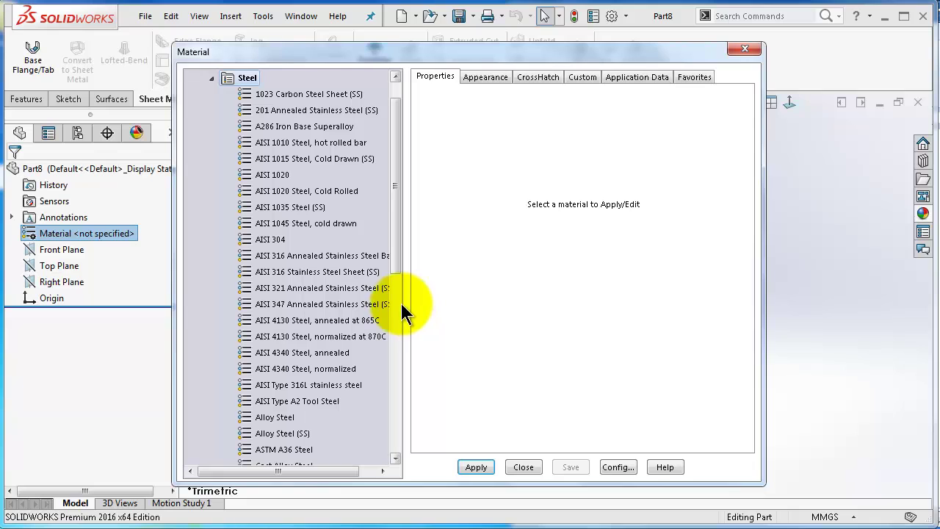
click(331, 272)
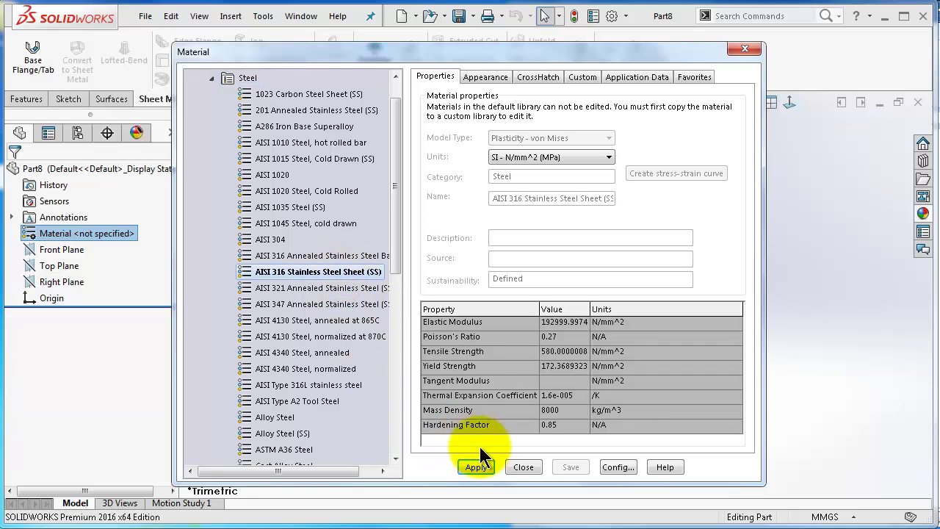
click(476, 466)
click(514, 465)
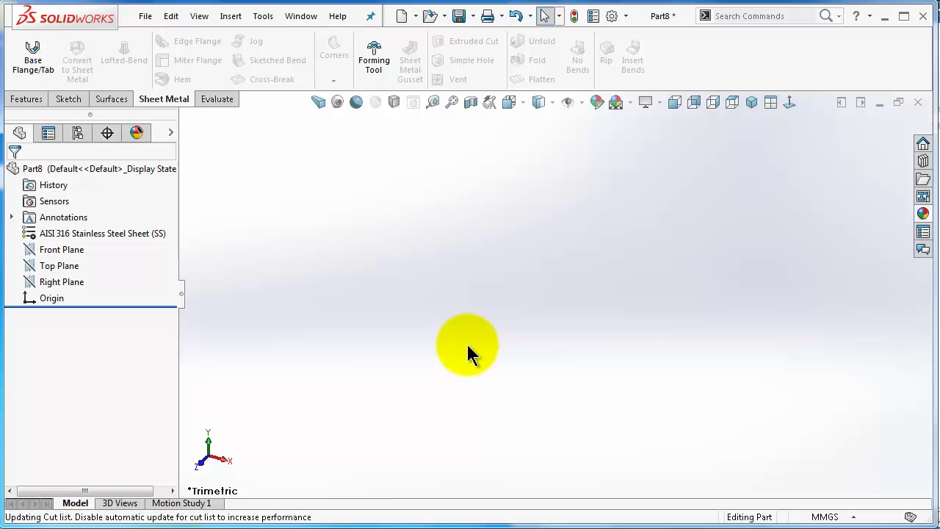
Begin a base flange sketch on the Top Plane and draw a center rectangle about 102 mm long from the origin.
click(33, 60)
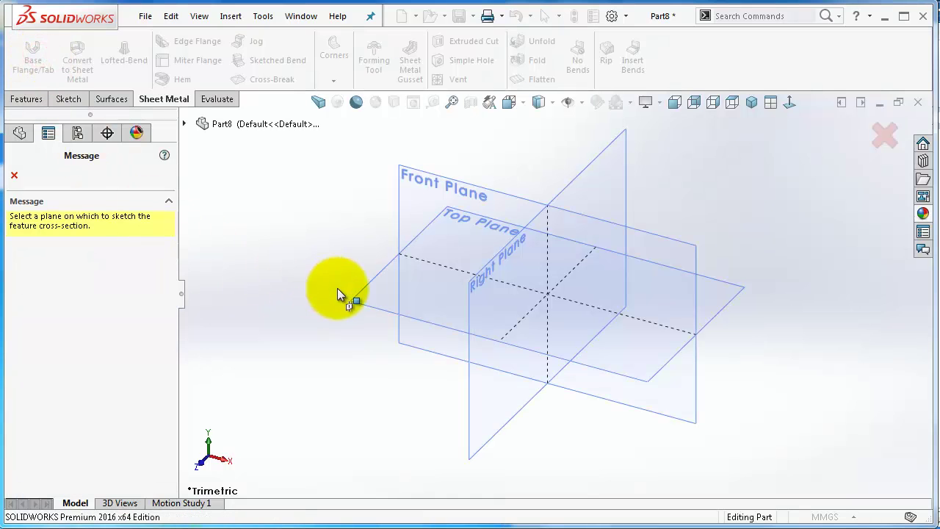
click(369, 301)
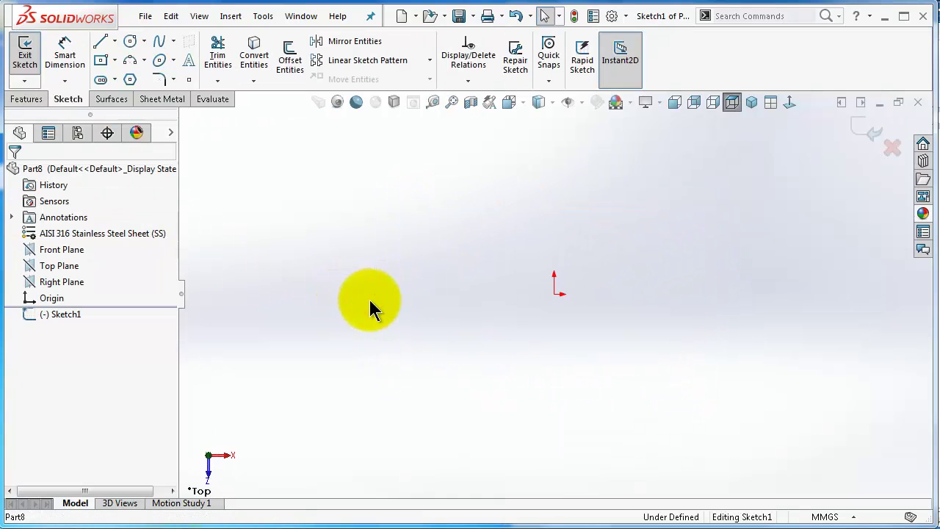
click(101, 60)
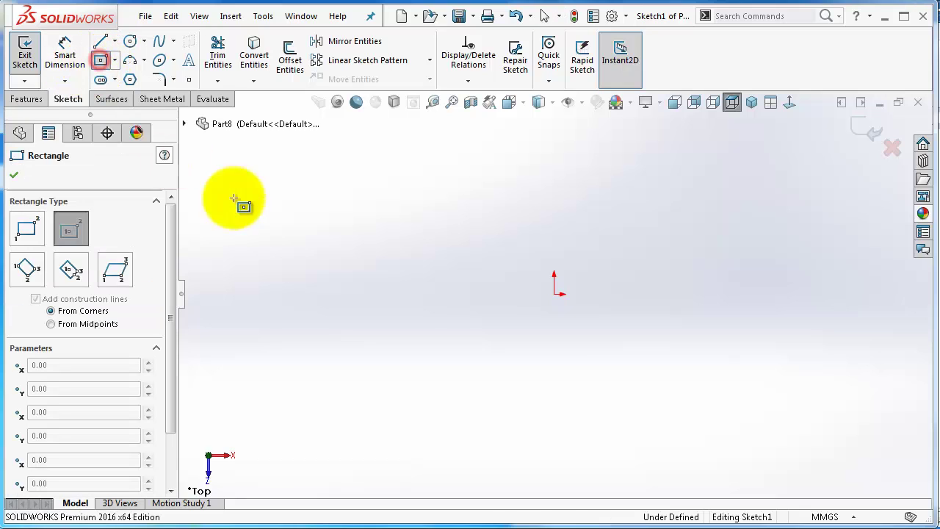
click(555, 294)
click(333, 241)
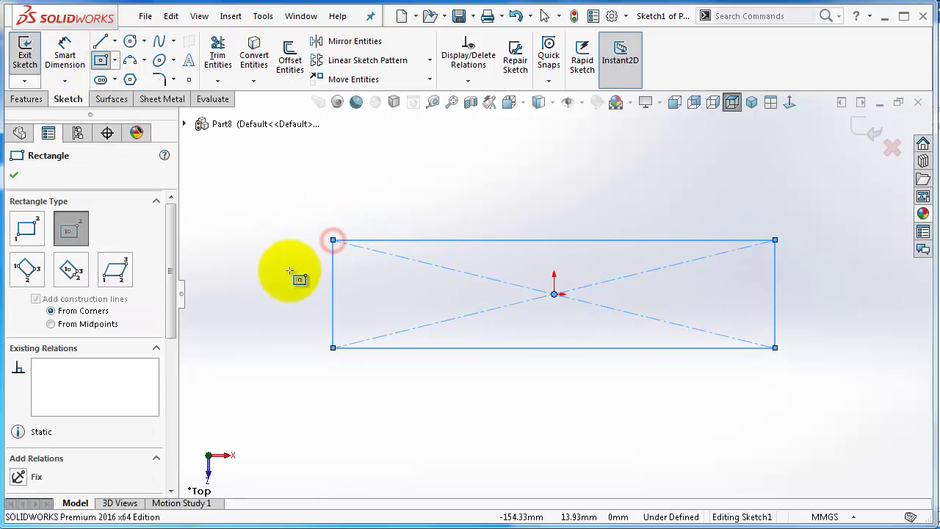
Dimension the rectangle's short side to 25 mm and its long side to 100 mm.
right_drag(287, 269, 287, 184)
click(334, 275)
click(272, 277)
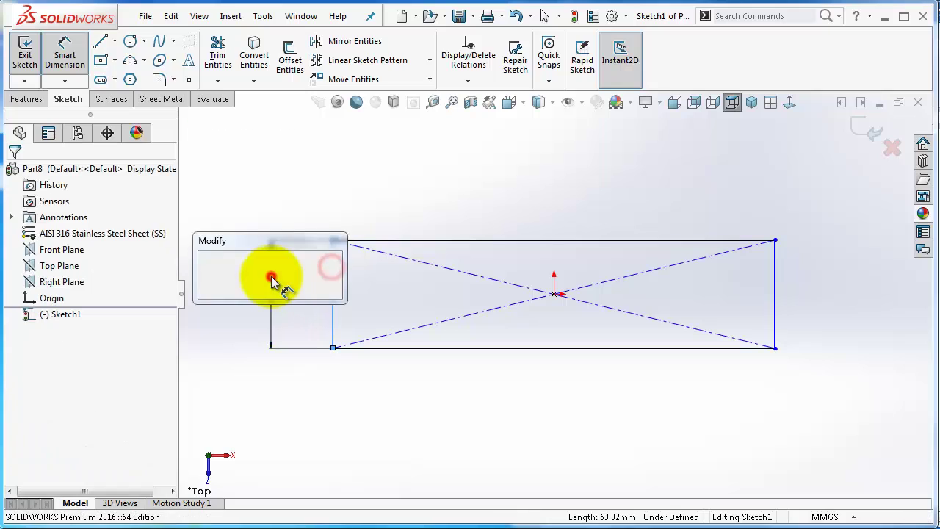
text(25)
key(Return)
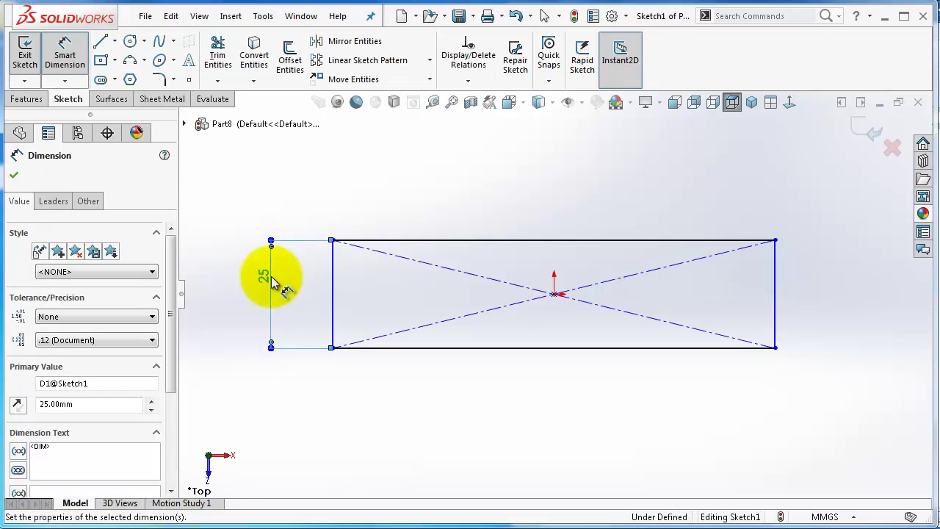
click(403, 240)
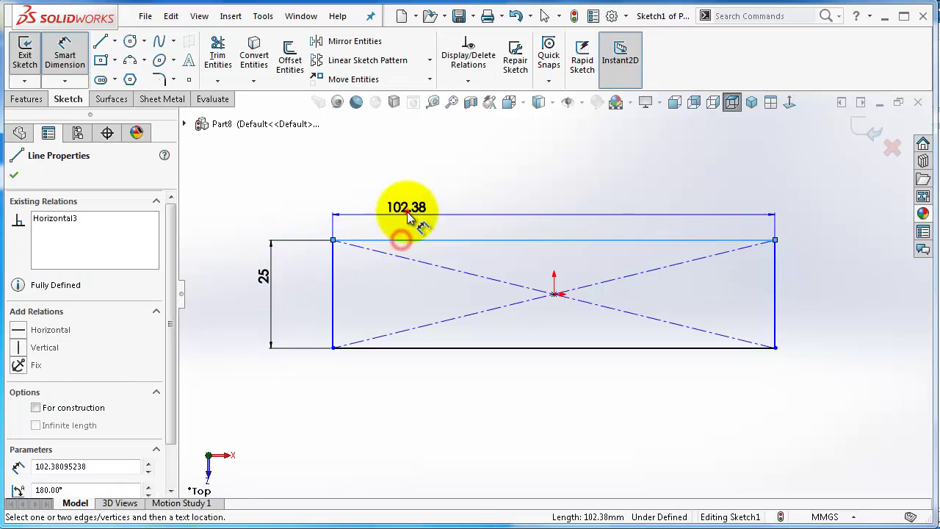
click(411, 208)
text(100)
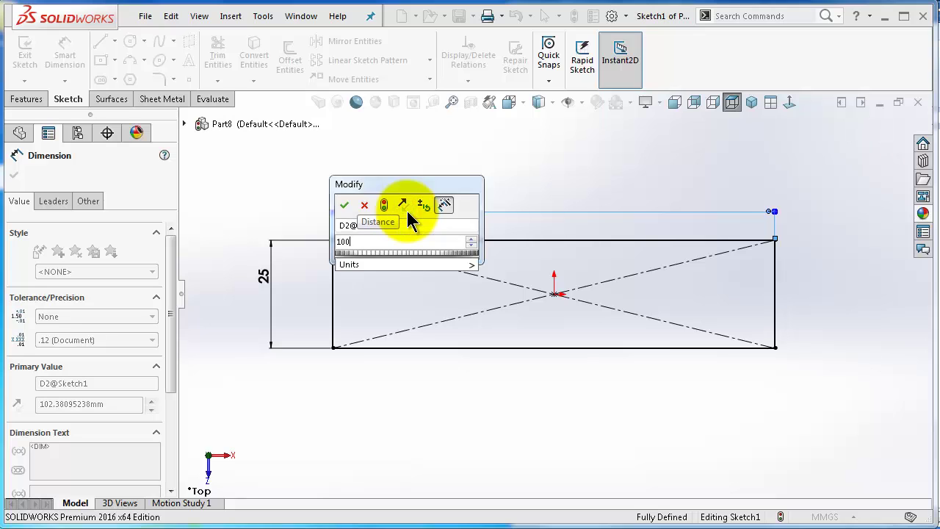
key(Return)
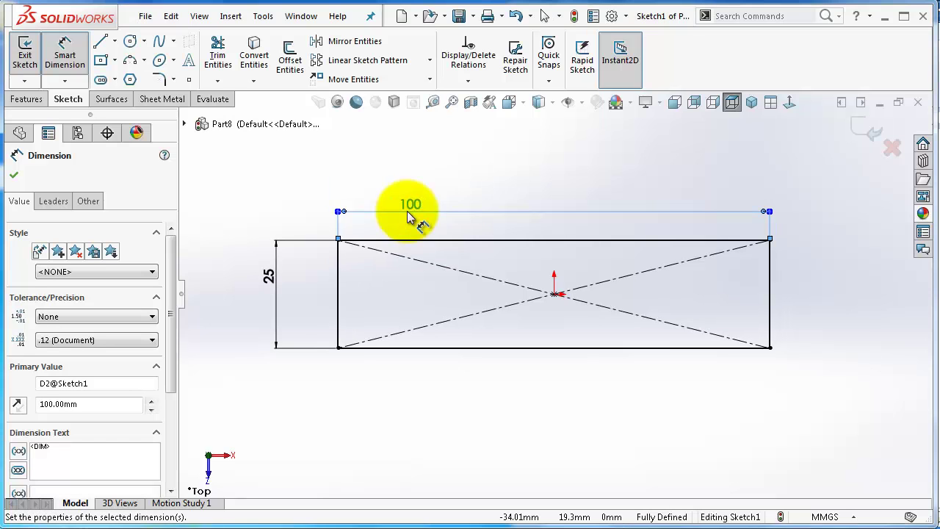
click(354, 170)
Start a base flange from the rectangle sketch and set its thickness to 1 mm.
click(161, 98)
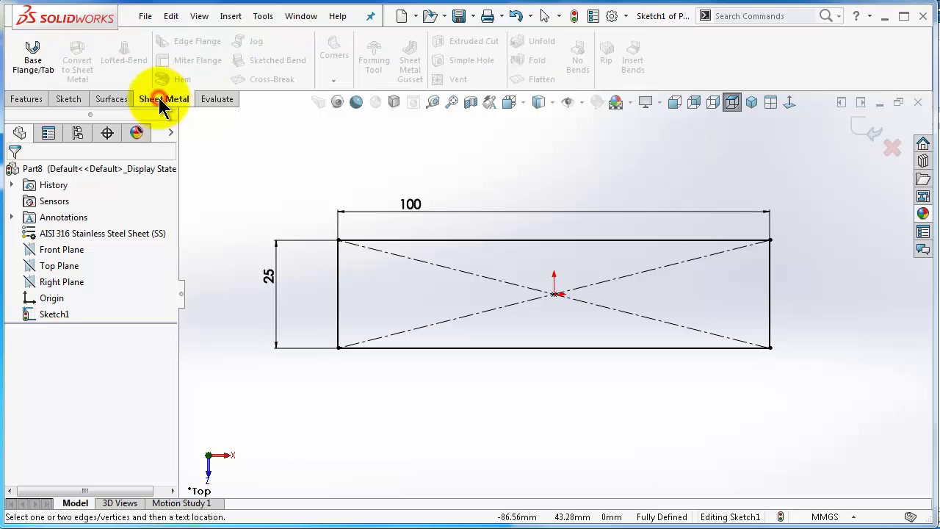
click(42, 60)
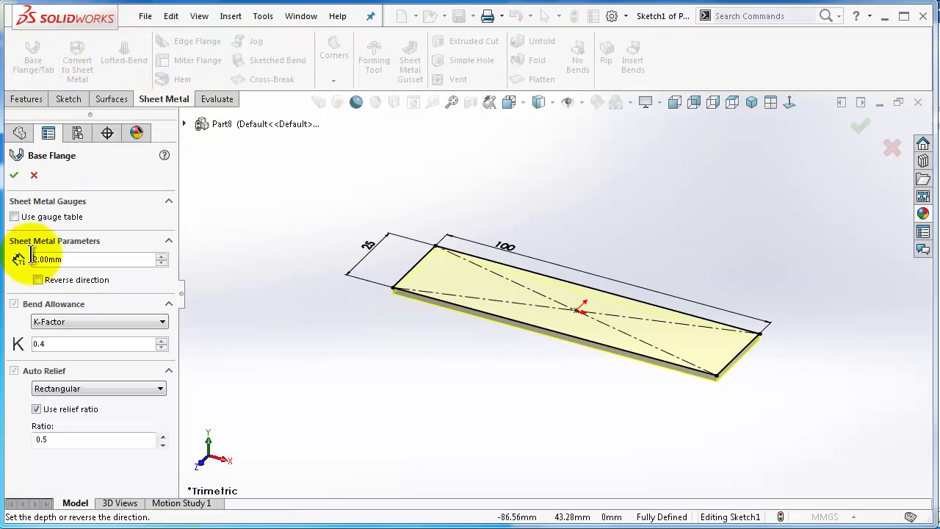
drag(66, 260, 31, 259)
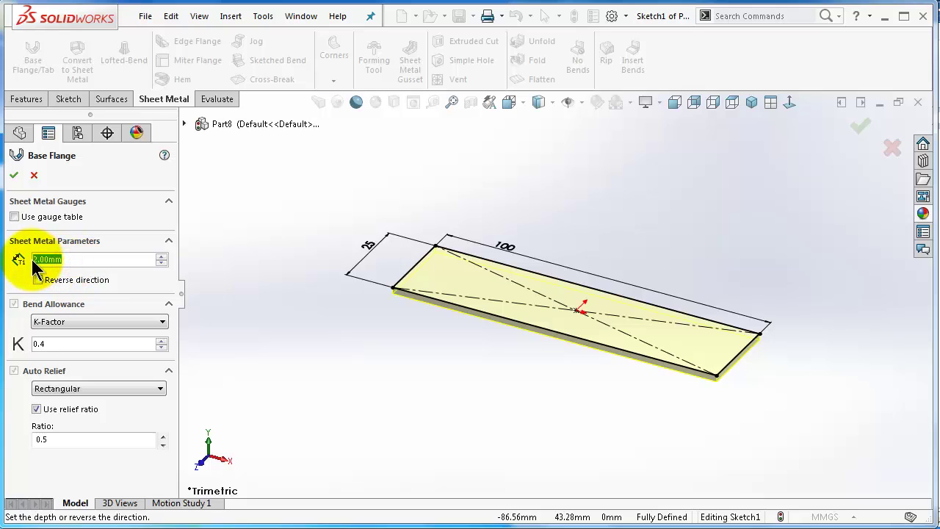
text(1)
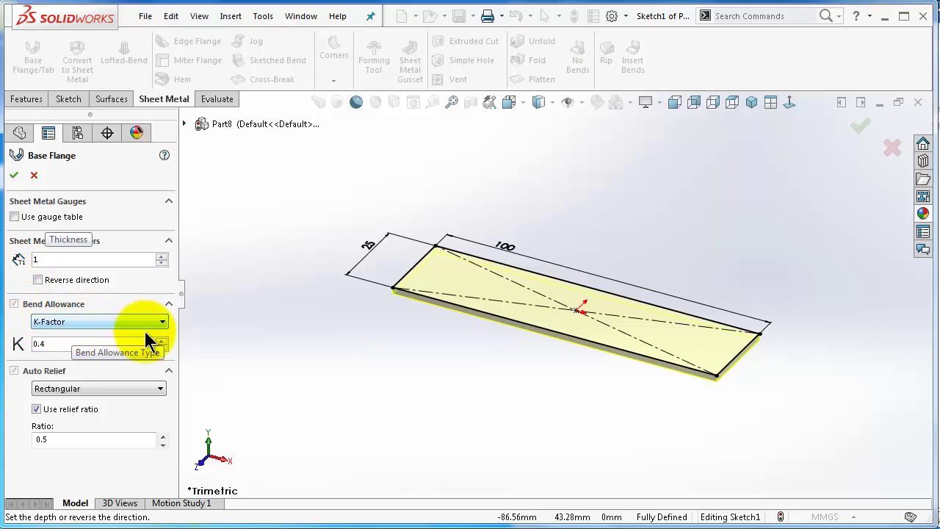
double_click(39, 345)
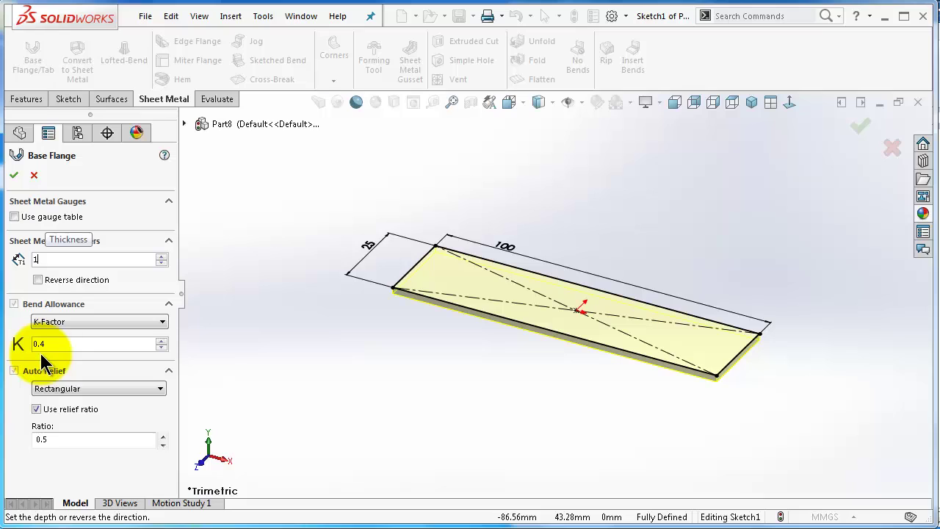
click(51, 344)
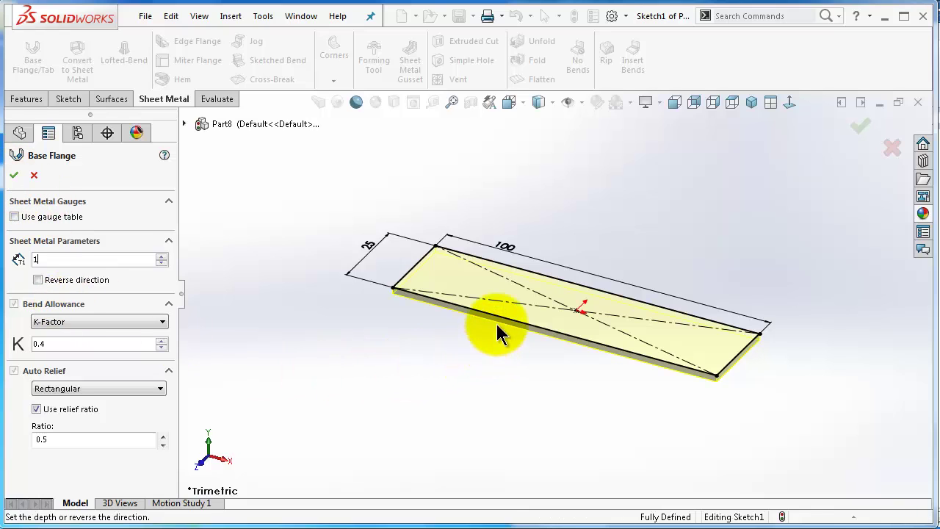
scroll(495, 317, down, 5)
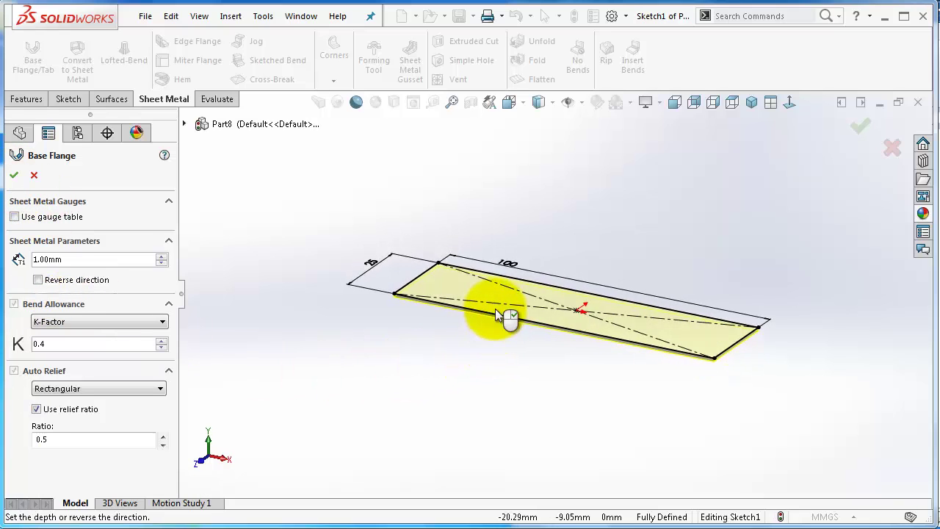
Try the reversed thickness direction, switch it back off and accept the base flange.
click(84, 279)
scroll(416, 311, down, 8)
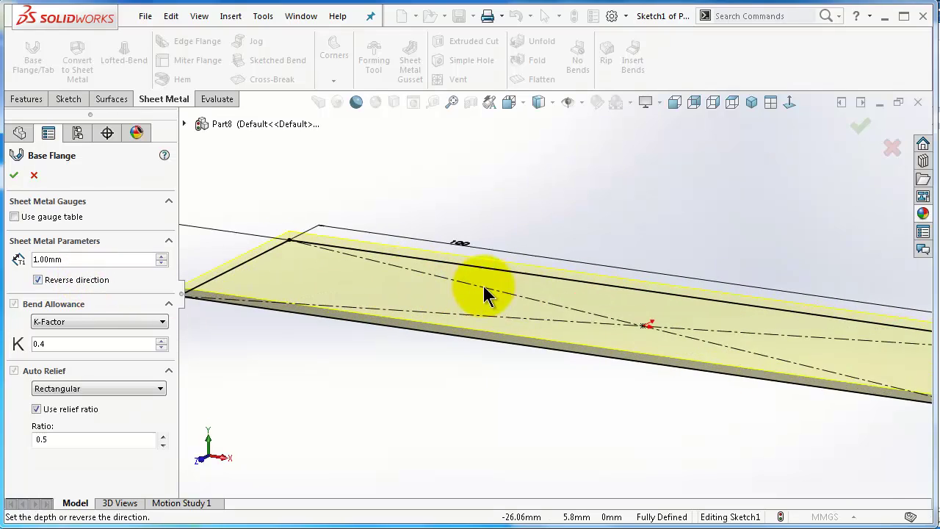
click(54, 279)
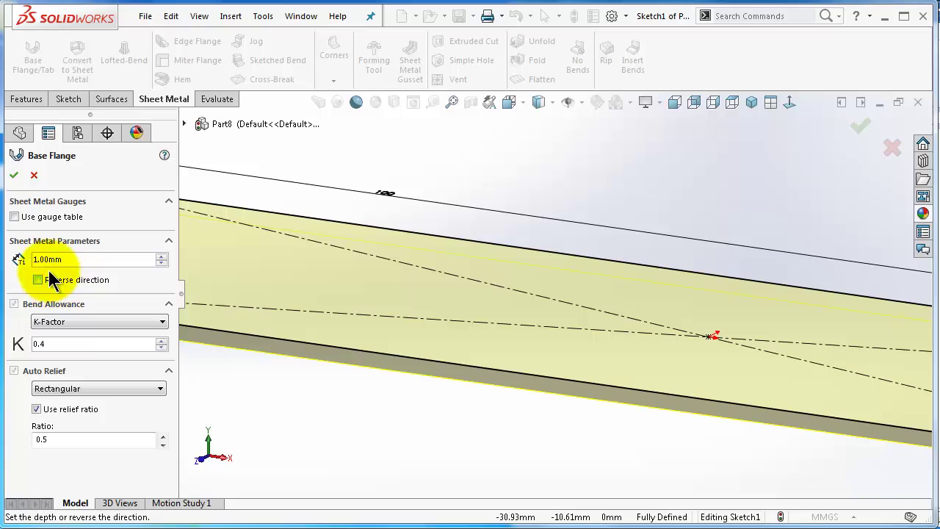
click(13, 175)
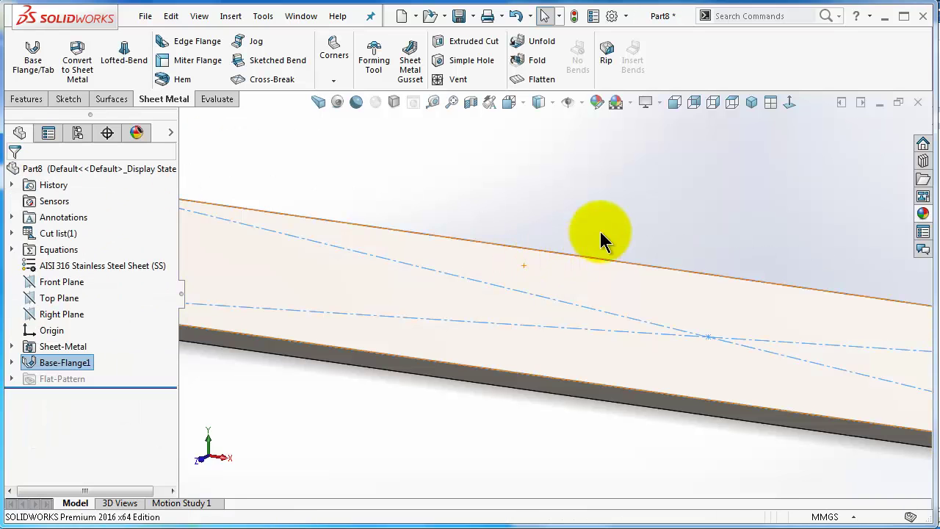
Apply the polished steel appearance to the sheet metal plate.
click(923, 213)
mouse_move(827, 347)
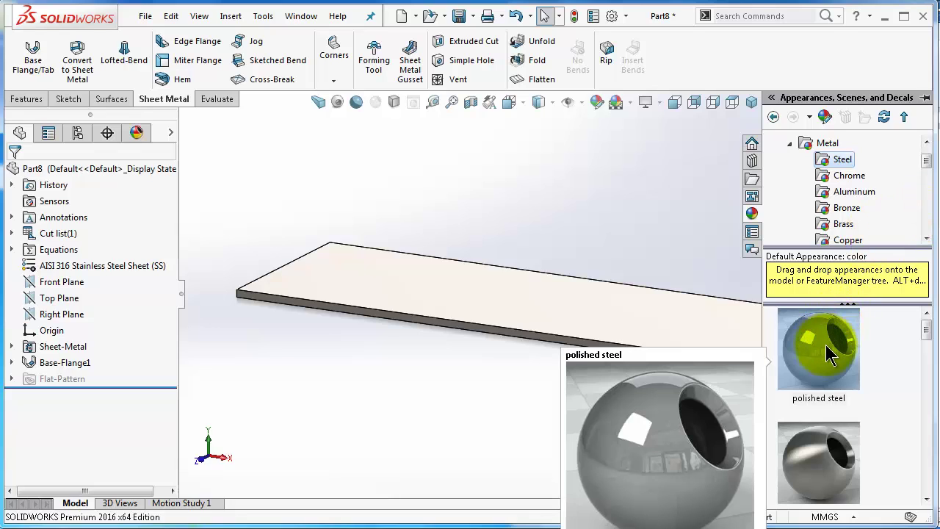
drag(826, 344, 598, 235)
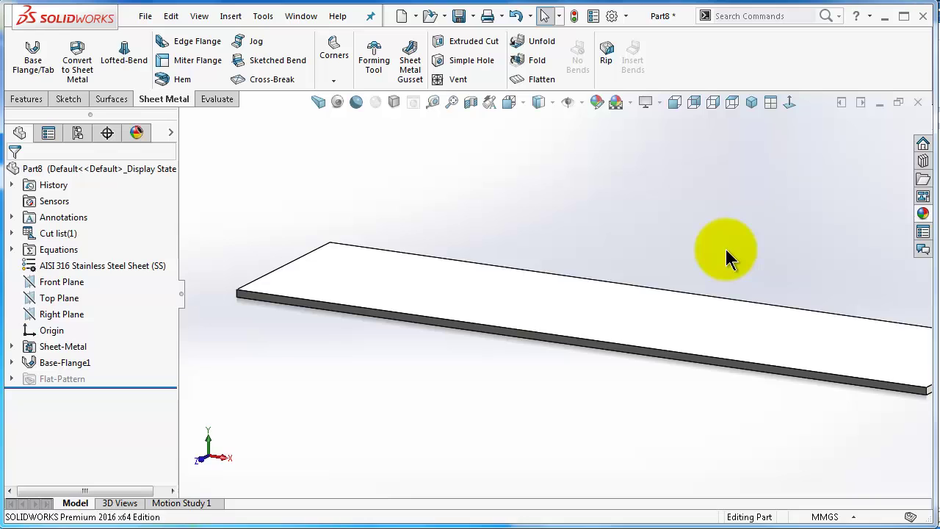
Add a 16 mm edge flange at 90 degrees, pointing upward, on the upper edge of the plate's front long side.
middle_drag(723, 262, 749, 316)
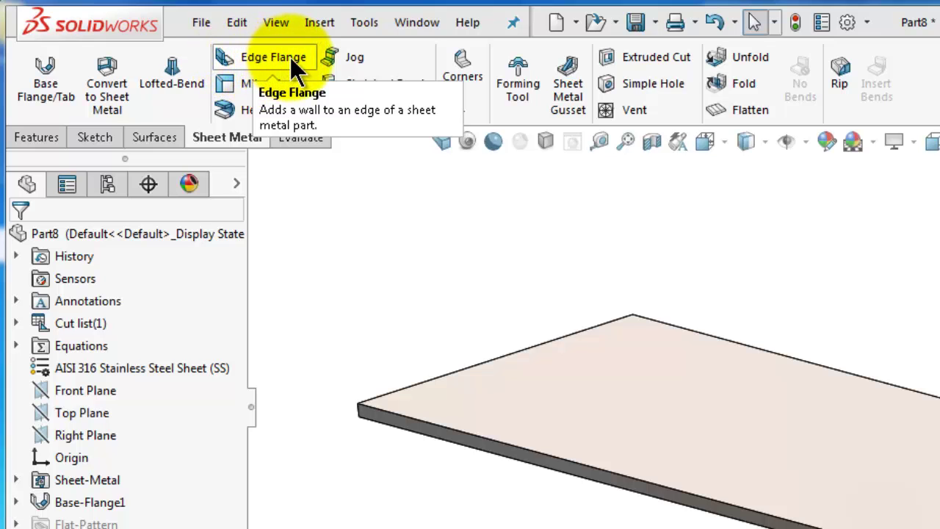
click(283, 57)
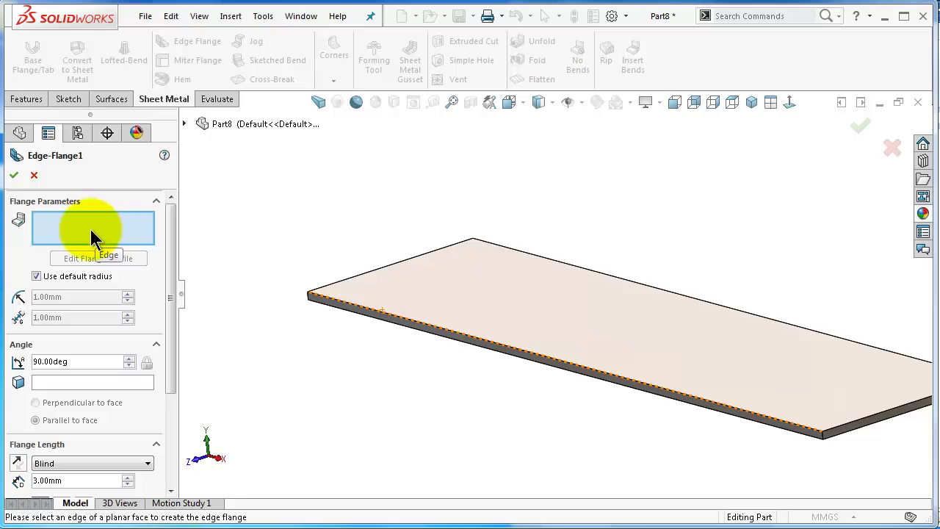
scroll(554, 330, down, 2)
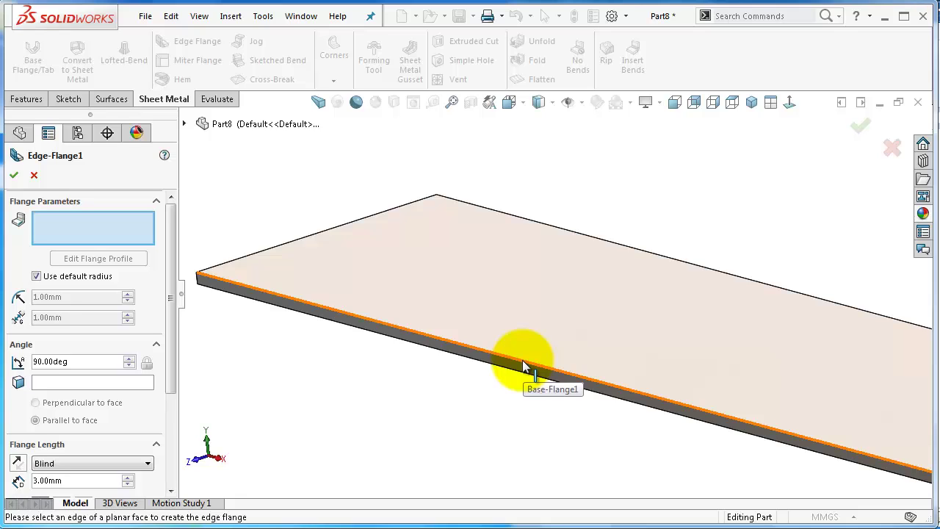
click(523, 360)
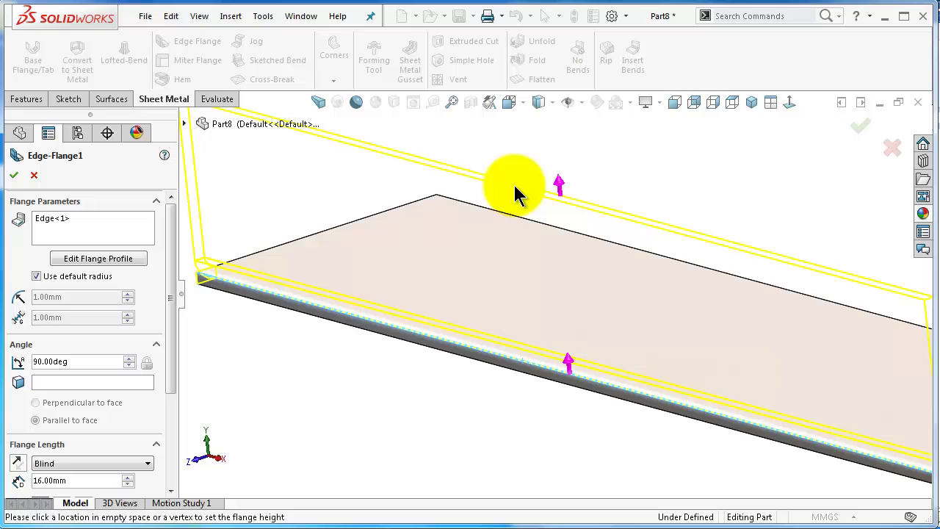
scroll(526, 209, up, 1)
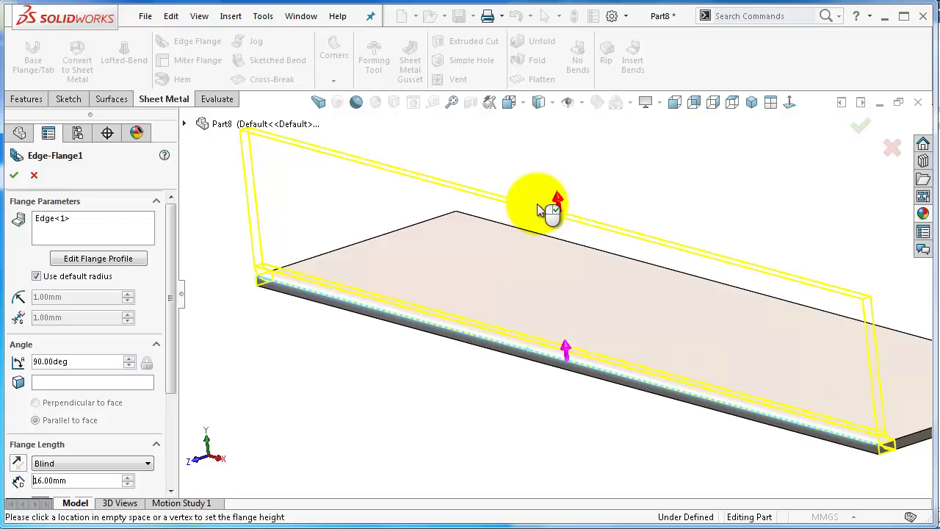
right_click(537, 205)
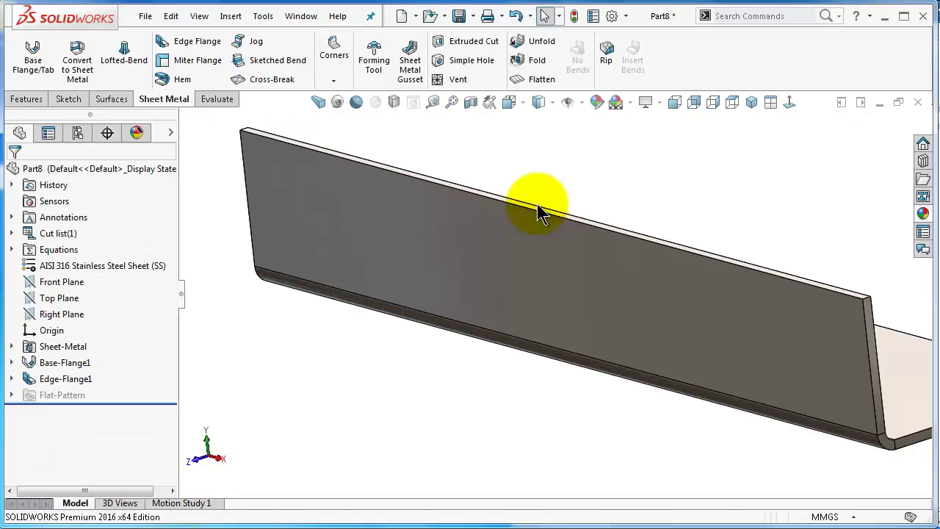
Examine the edge flange and its bend on the plate from several angles.
middle_drag(559, 268, 701, 288)
key(Left)
key(Left)
key(Left)
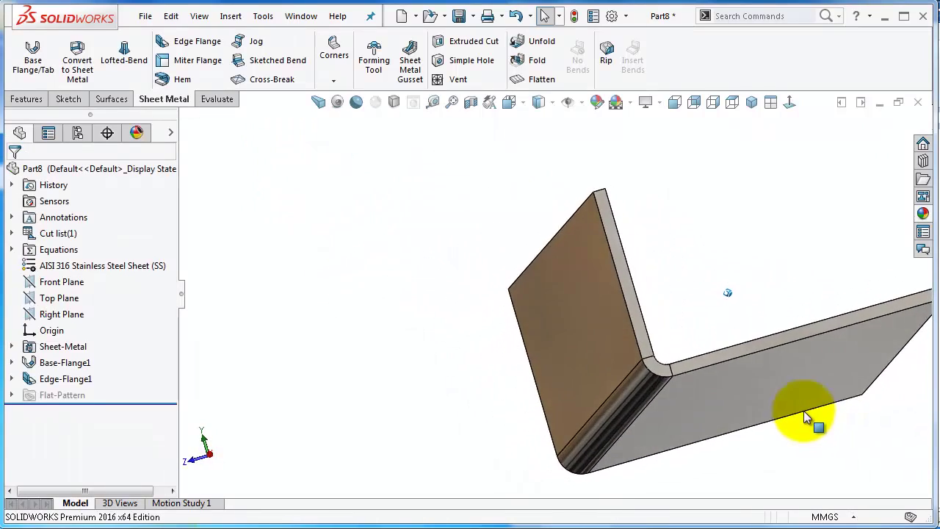
middle_drag(688, 241, 675, 316)
middle_drag(795, 375, 726, 332)
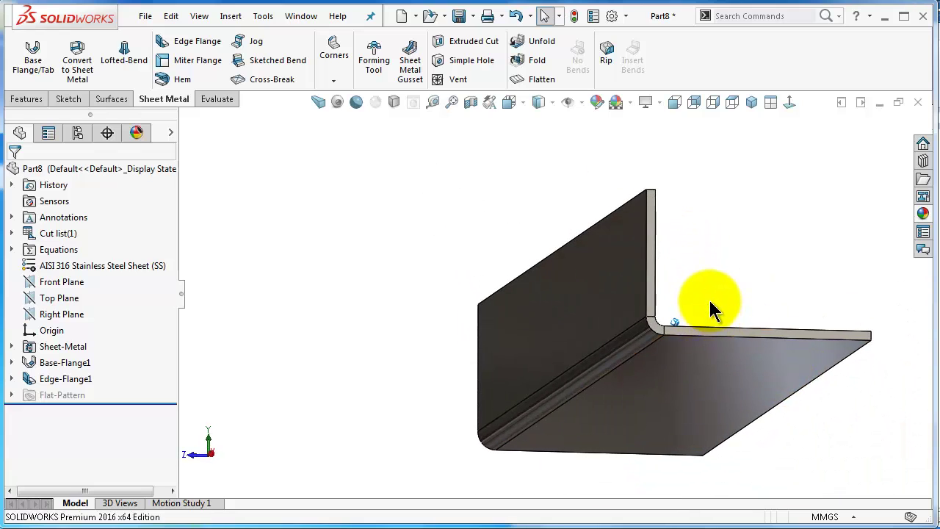
middle_drag(709, 299, 759, 374)
scroll(800, 416, up, 3)
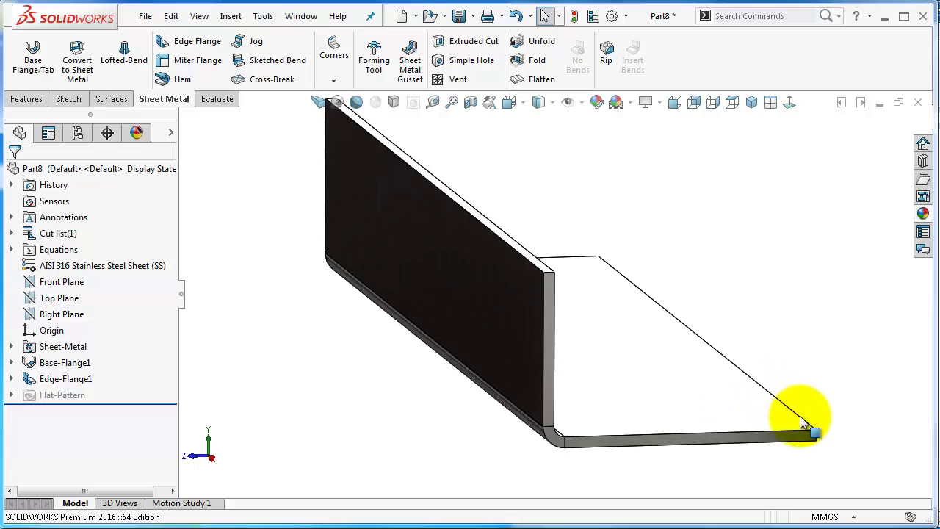
scroll(800, 415, up, 2)
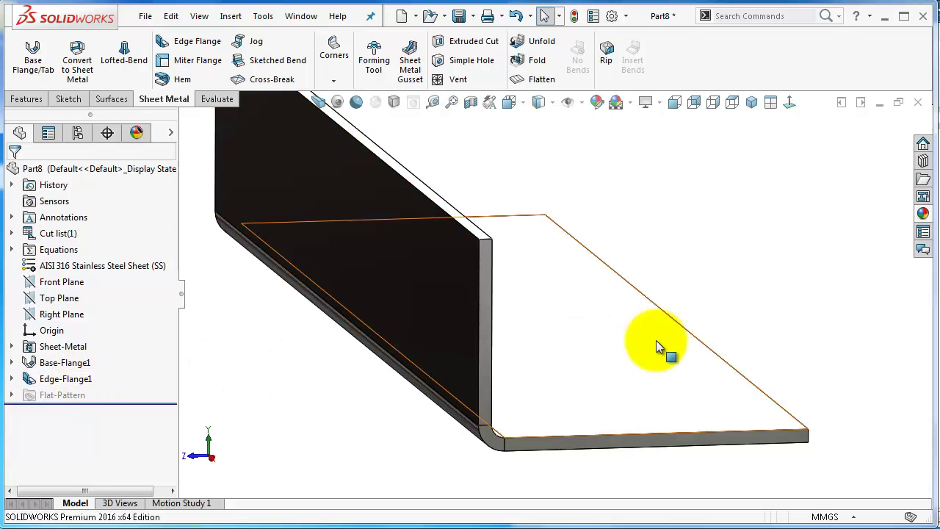
scroll(656, 341, down, 3)
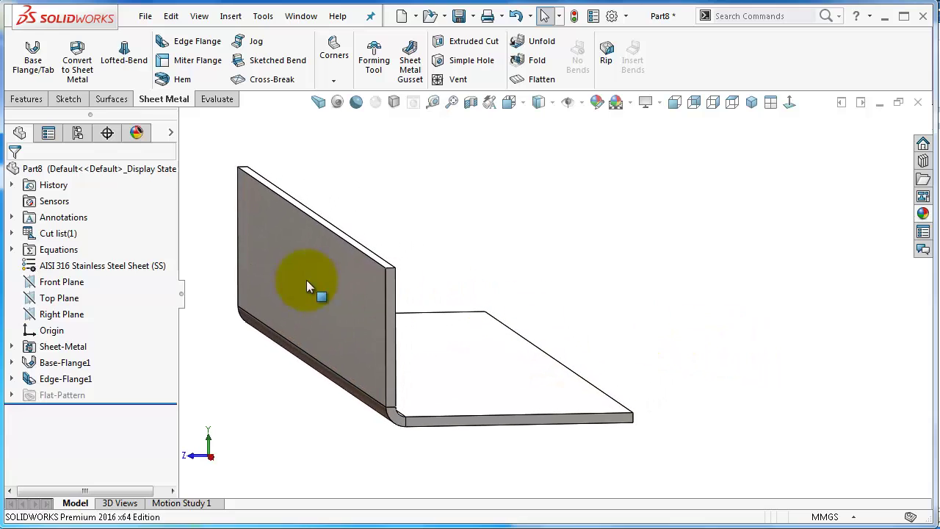
Sketch an open L profile on the Right Plane beside the part, about 15.7 mm tall and 14.3 mm wide, its base level with the origin.
click(61, 313)
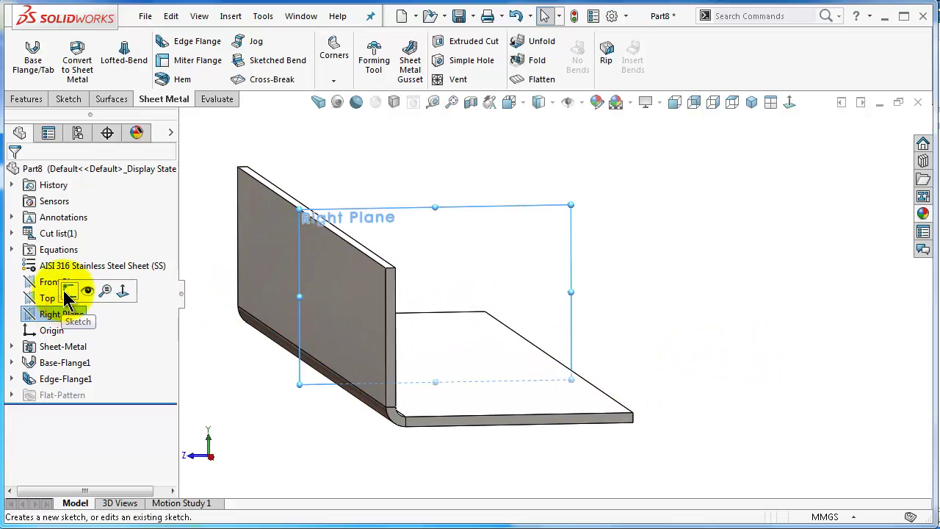
click(64, 292)
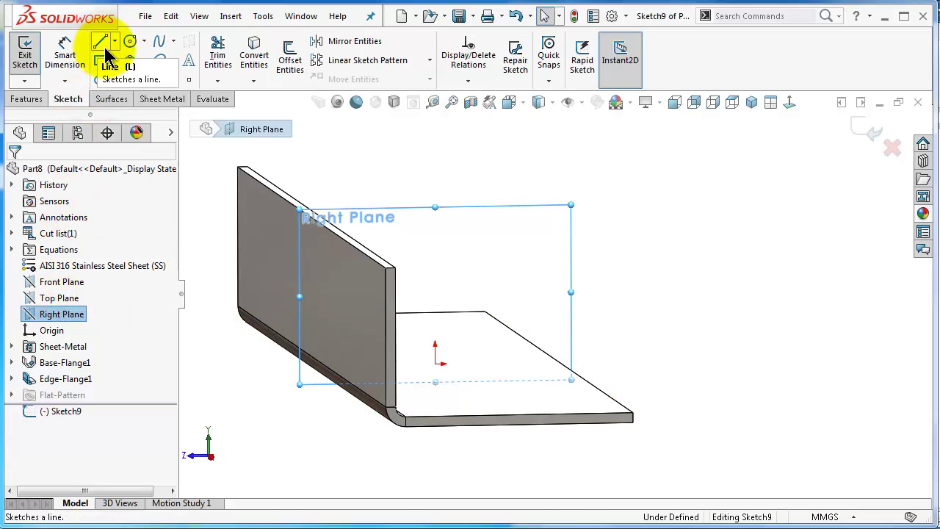
click(799, 98)
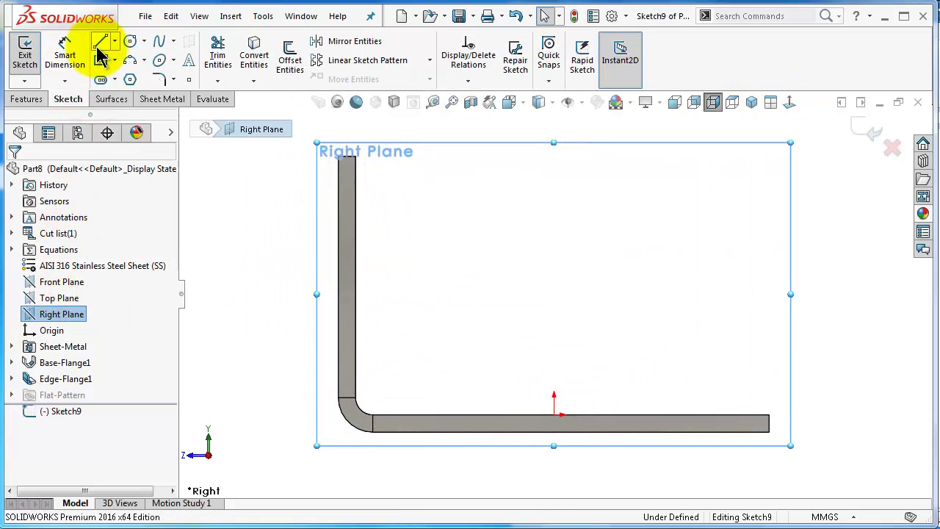
click(100, 43)
scroll(580, 256, up, 6)
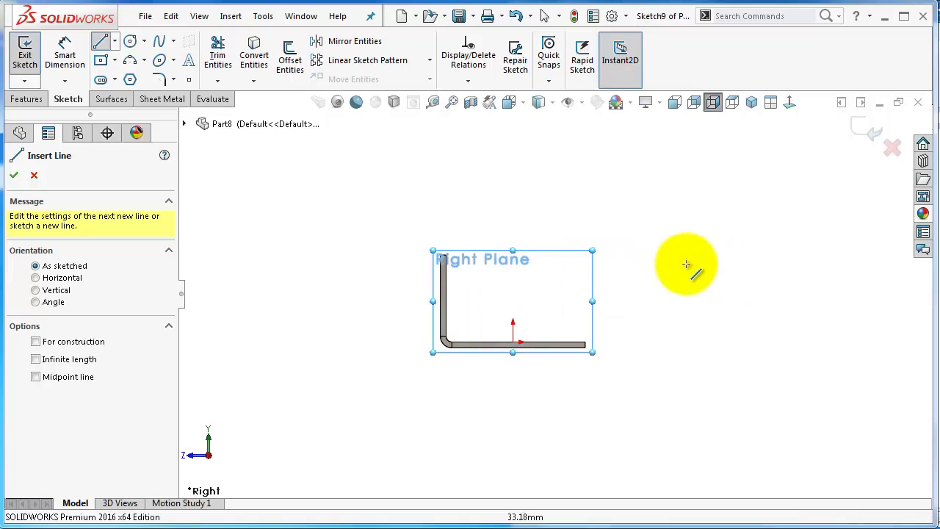
click(655, 252)
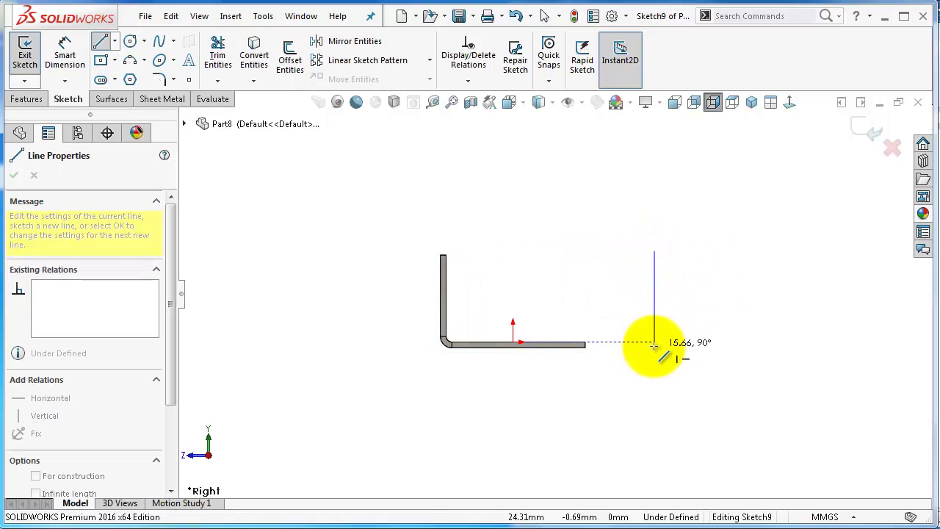
click(655, 344)
click(737, 342)
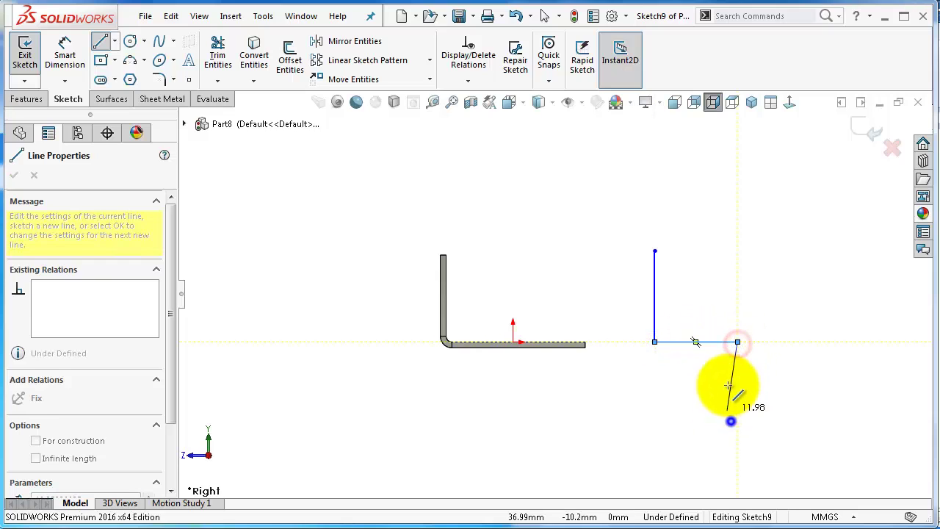
Dimension the horizontal line of the L profile to 25 mm.
right_drag(729, 385, 730, 357)
click(722, 343)
click(727, 393)
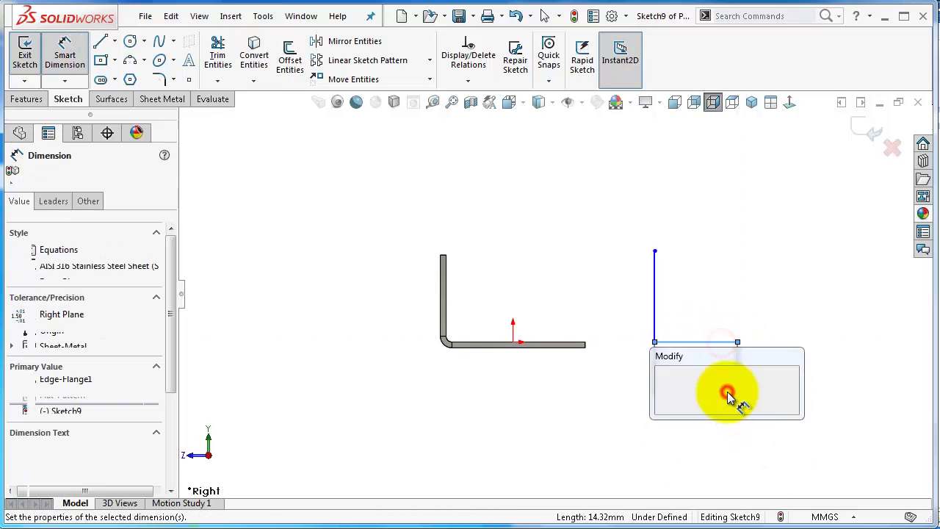
text(25)
key(Return)
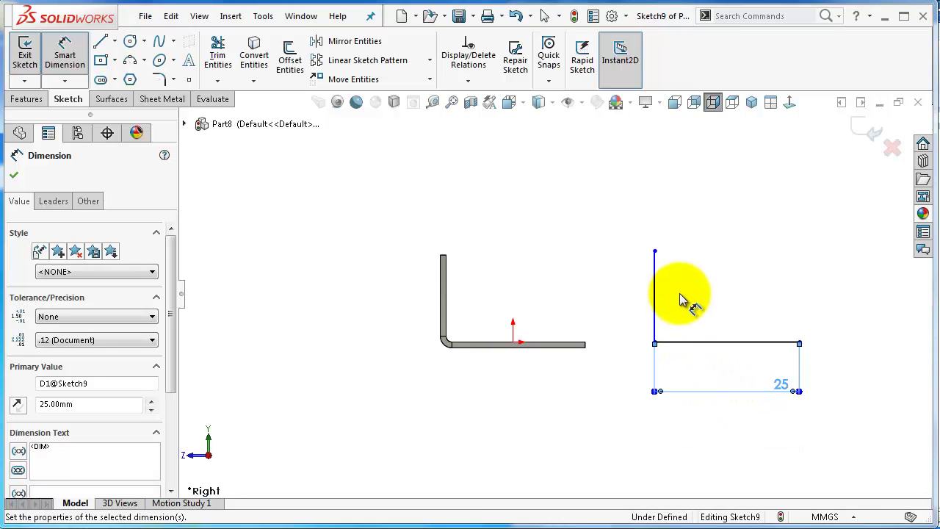
key(Escape)
Make the top endpoint of the vertical line horizontal with the upper inner corner of the existing flange.
click(655, 254)
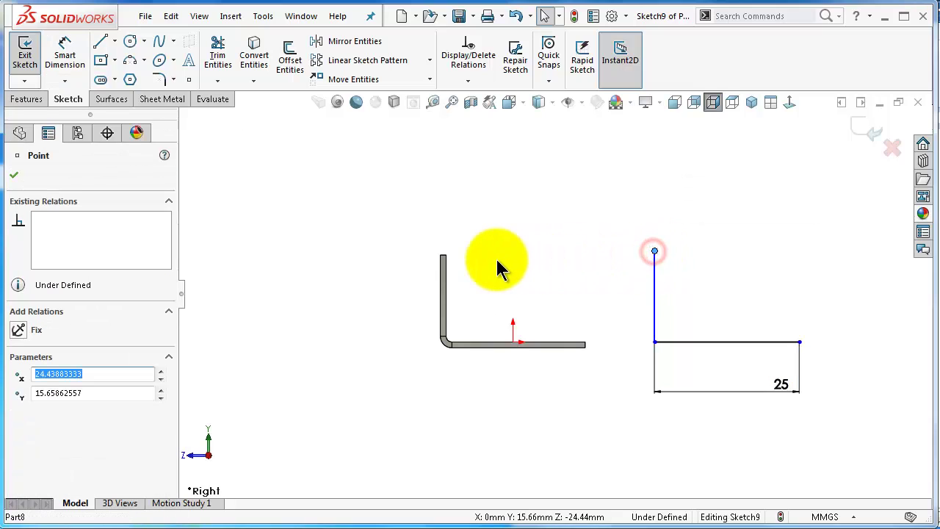
ctrl+click(447, 255)
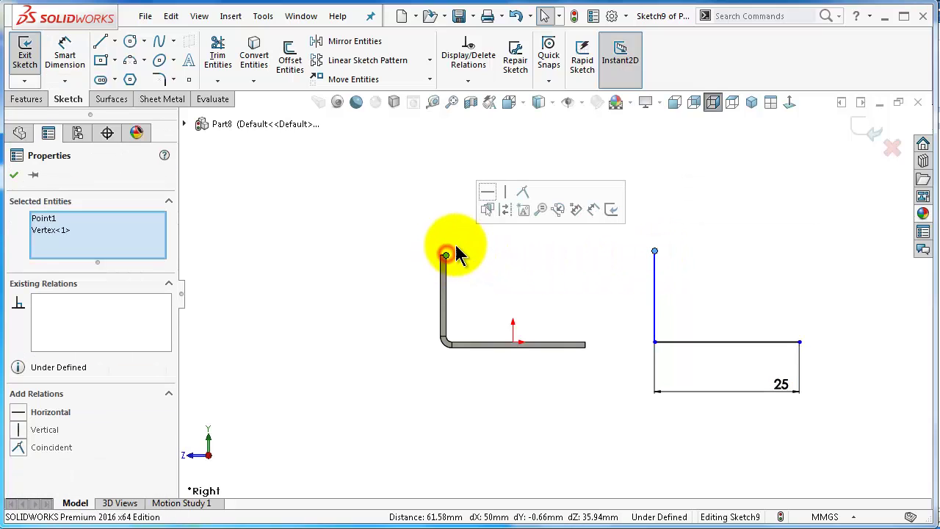
click(489, 195)
click(756, 199)
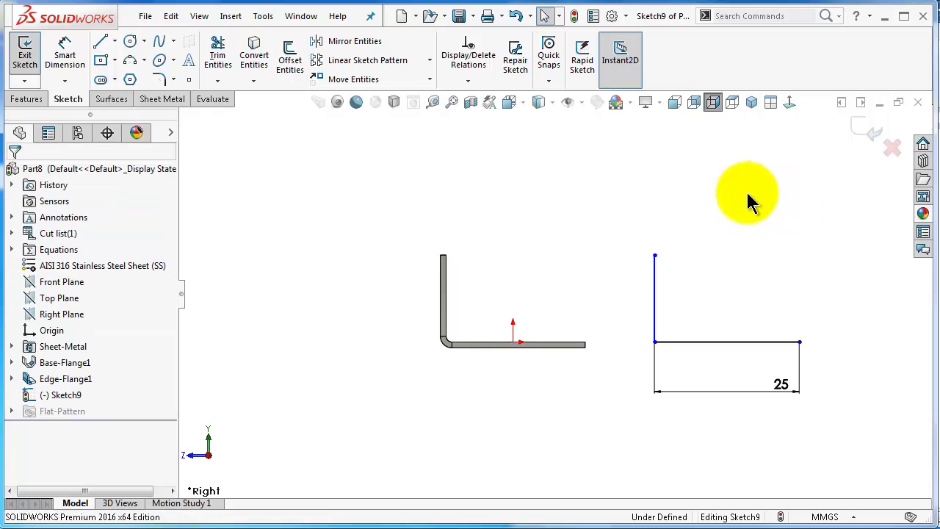
Create a base flange from the L profile, extruded 100 mm with the Mid Plane end condition and default sheet metal parameters.
click(162, 98)
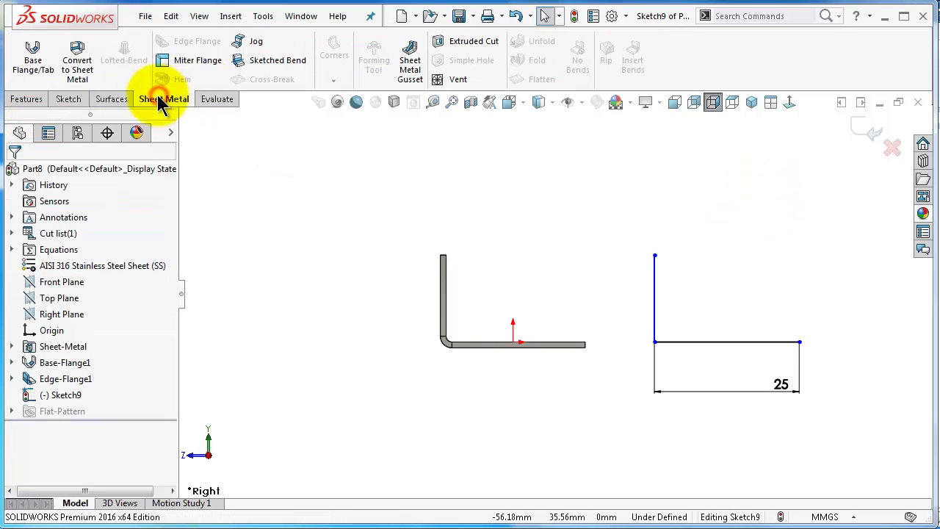
click(33, 59)
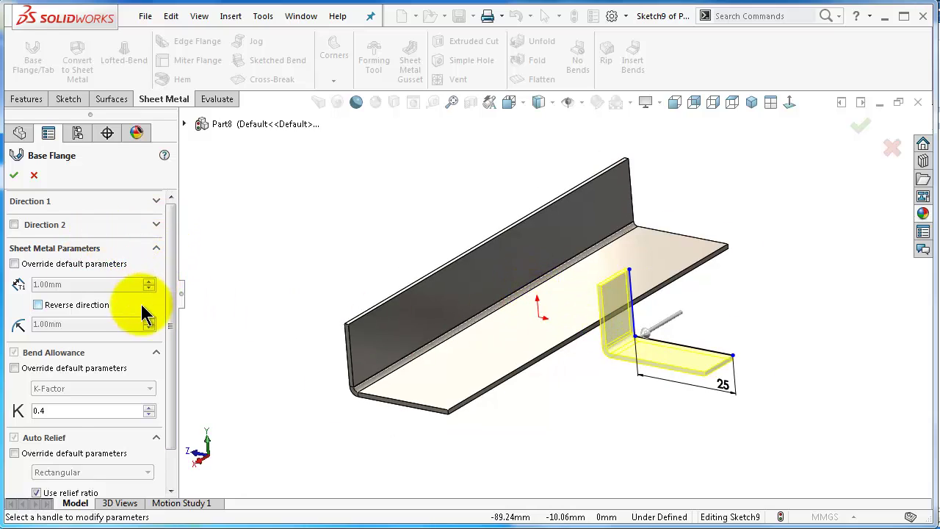
click(156, 201)
click(104, 243)
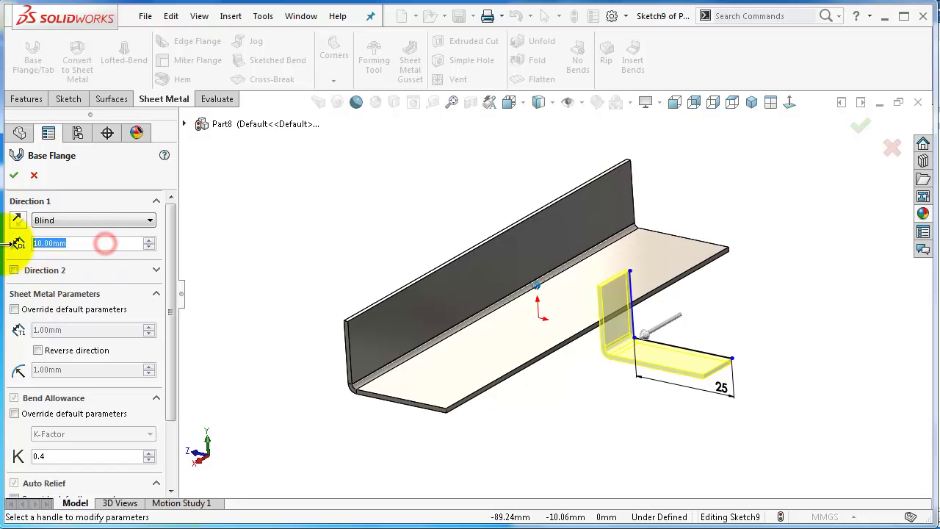
text(100)
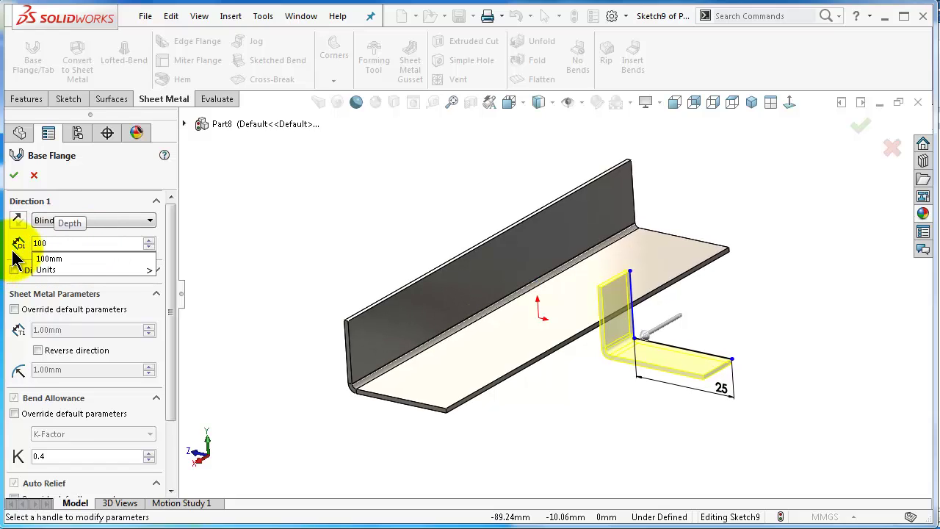
key(Return)
click(70, 221)
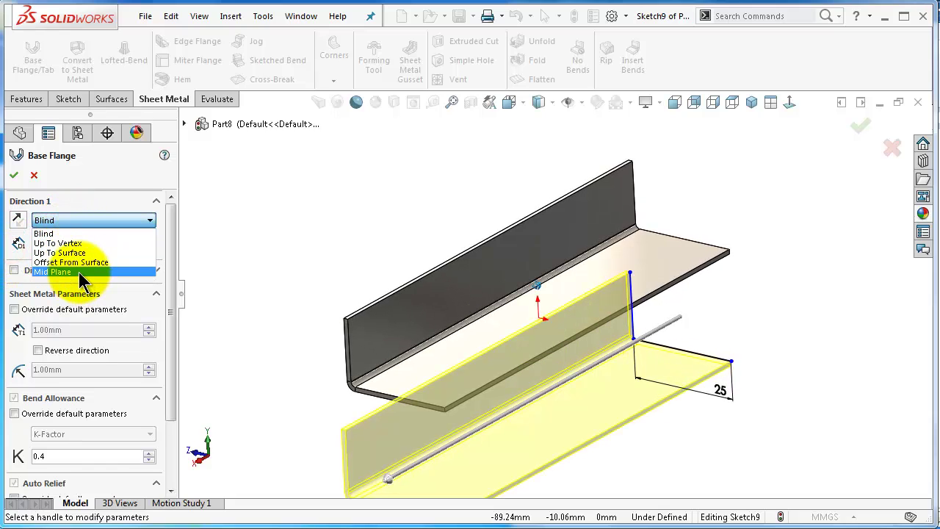
click(79, 272)
mouse_move(169, 287)
mouse_down()
mouse_move(173, 327)
mouse_move(172, 288)
mouse_up()
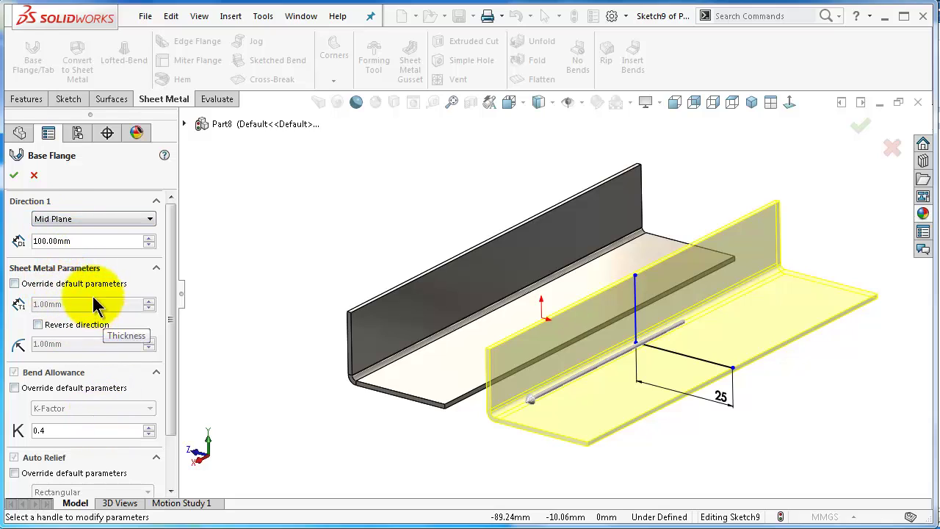
click(13, 176)
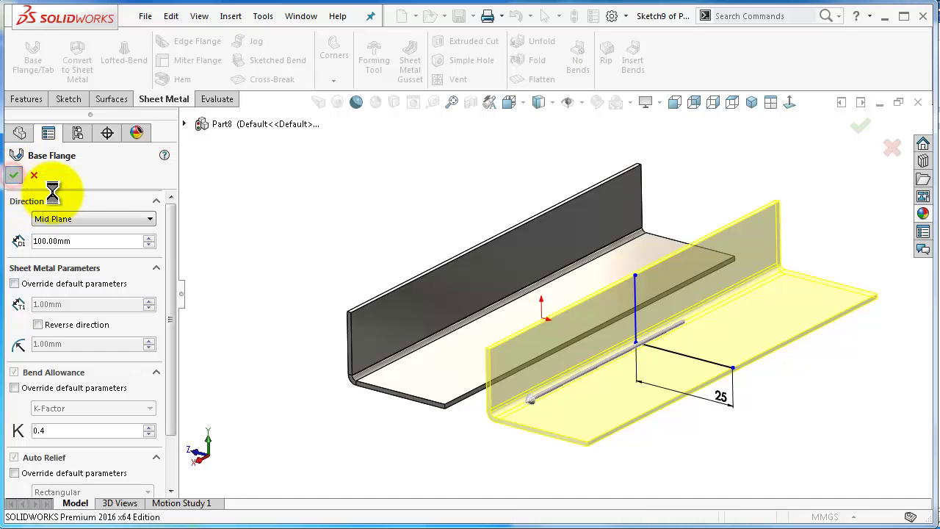
Compare the new L-shaped base flange with the edge-flanged plate from different angles.
middle_drag(577, 332, 715, 396)
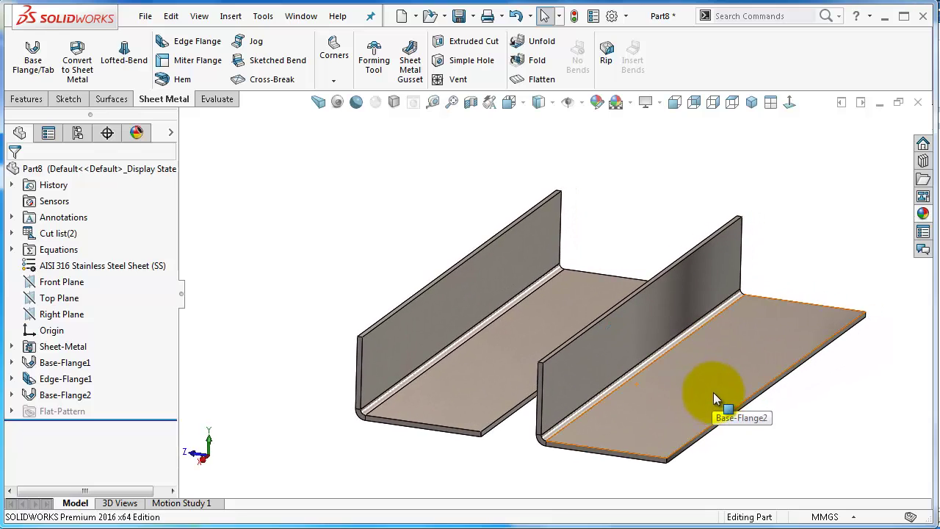
key(ctrl+Left)
key(ctrl+Left)
key(ctrl+Left)
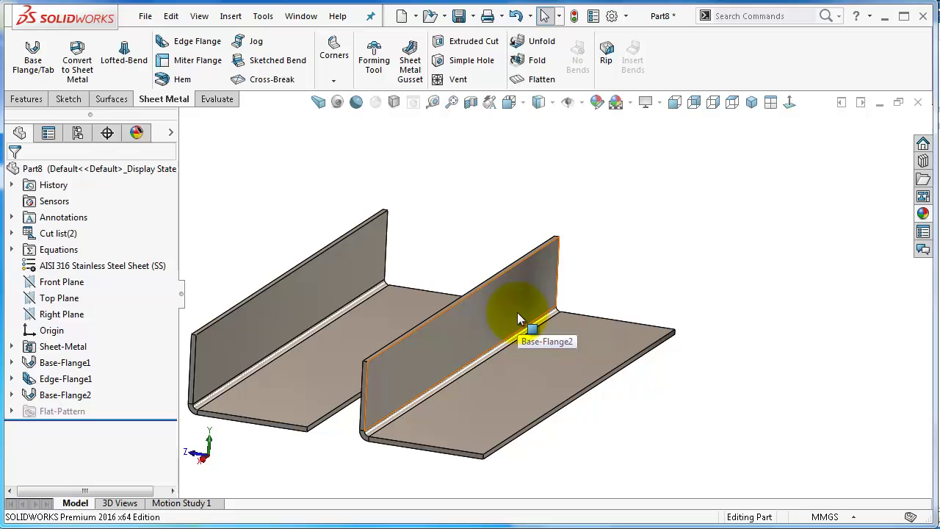
key(Right)
key(Right)
key(Right)
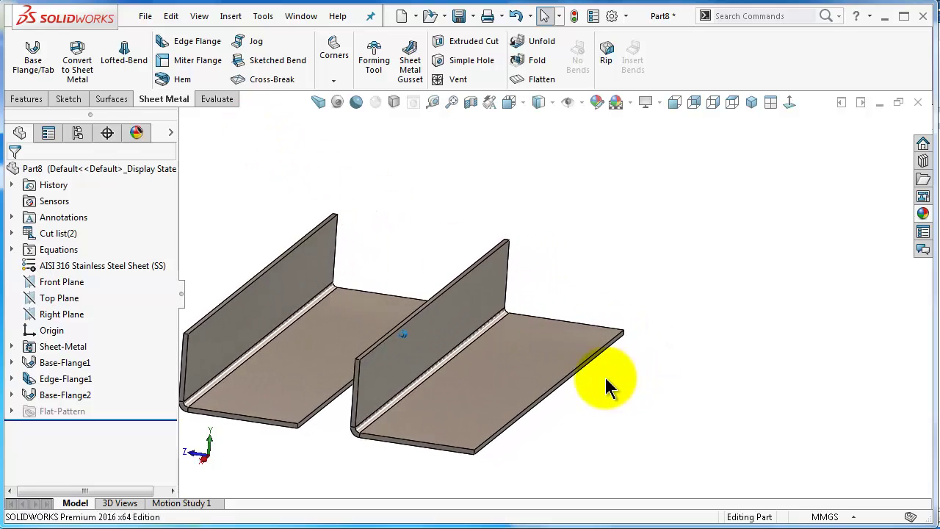
Sketch an open U profile on the Right Plane beside the second part, about 23 mm wide and 16 mm tall, its base level with the origin.
click(62, 314)
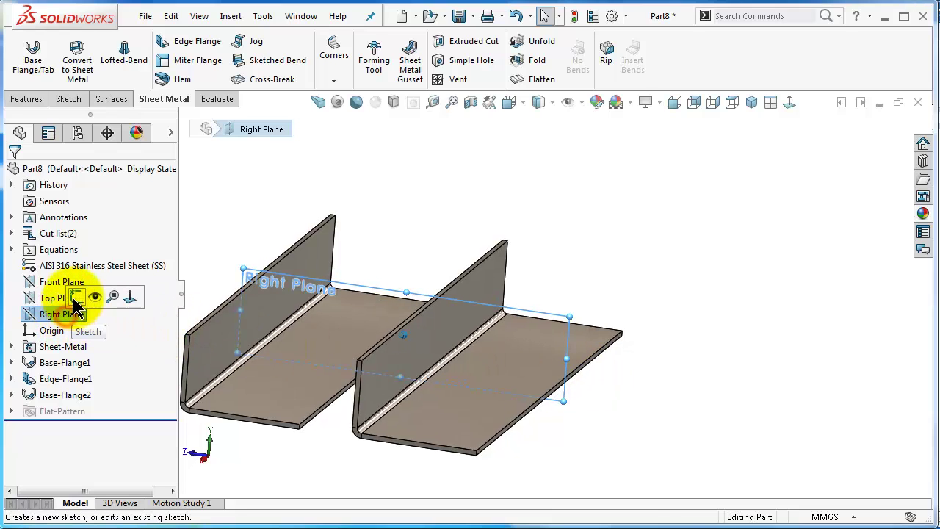
click(75, 297)
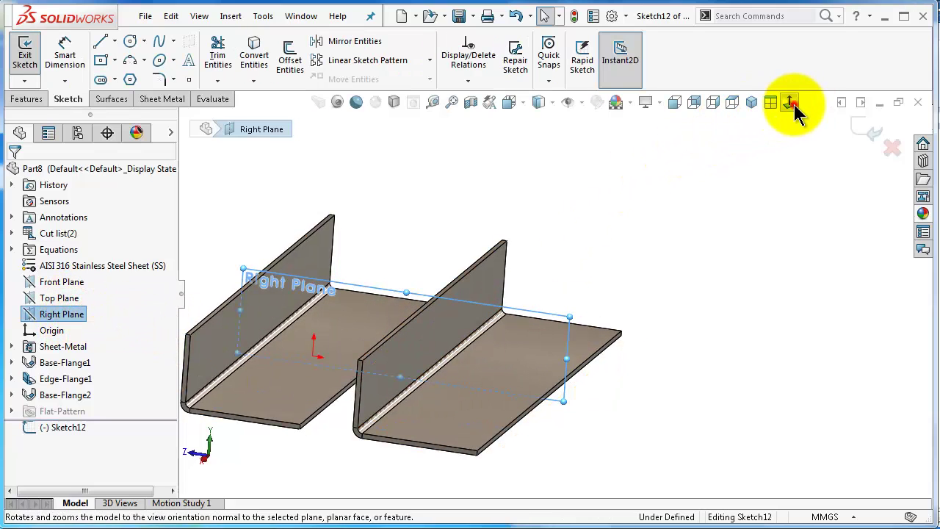
click(791, 103)
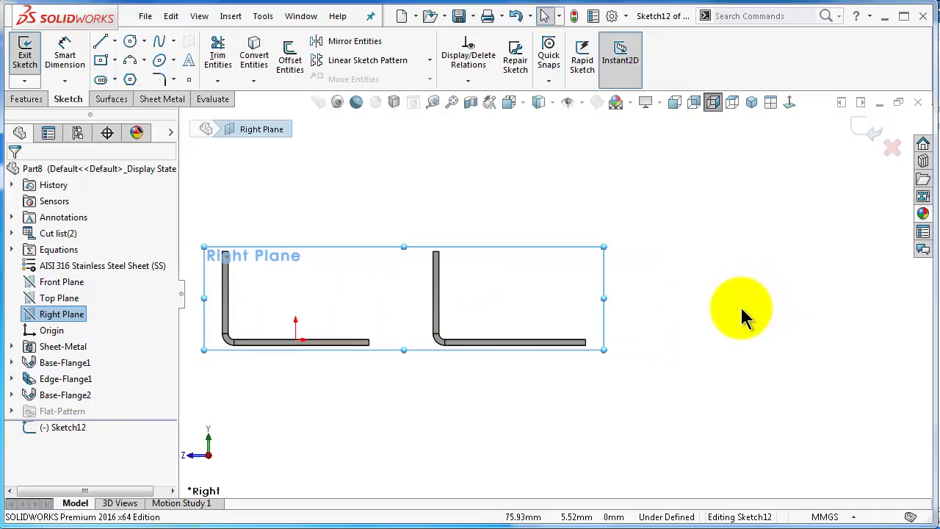
click(100, 42)
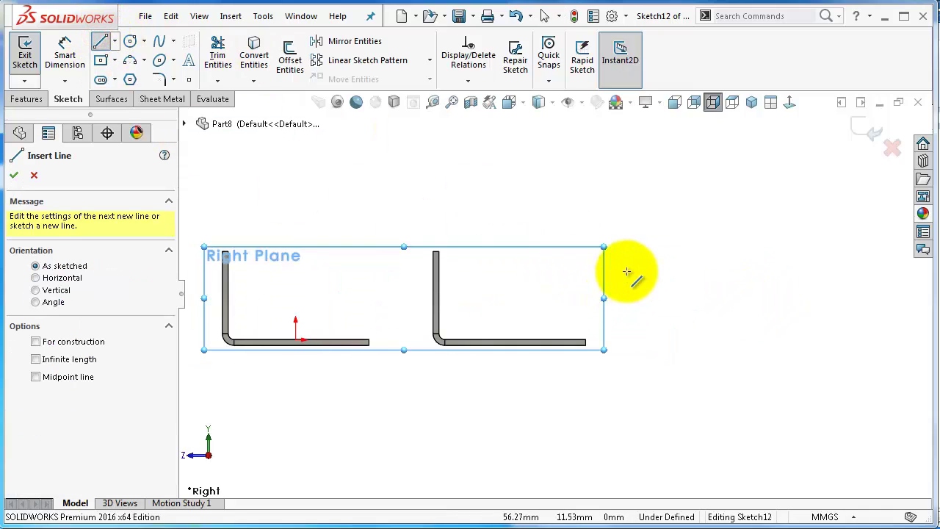
click(634, 246)
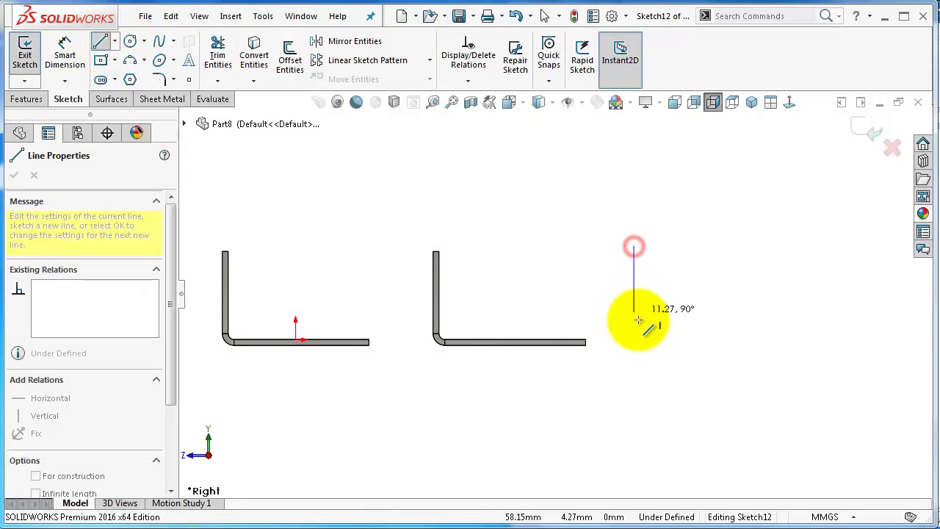
click(634, 340)
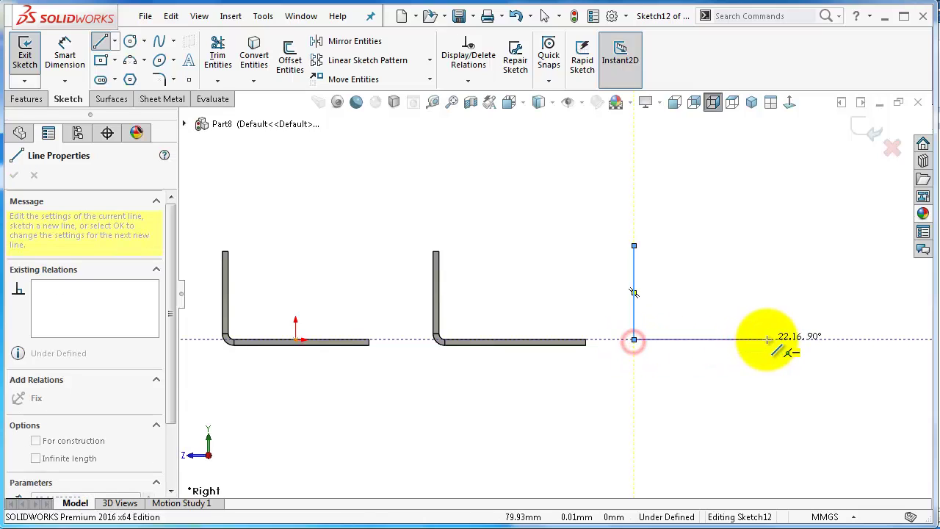
click(770, 340)
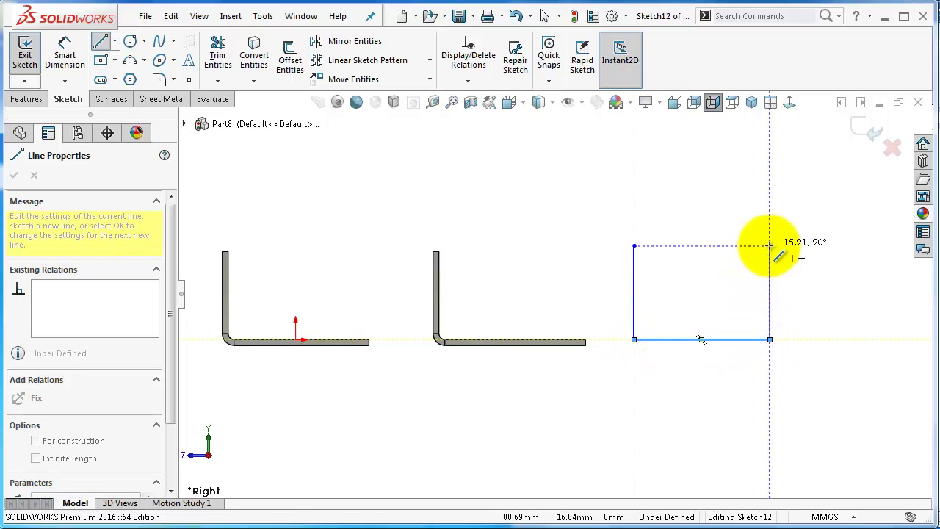
click(770, 245)
double_click(720, 219)
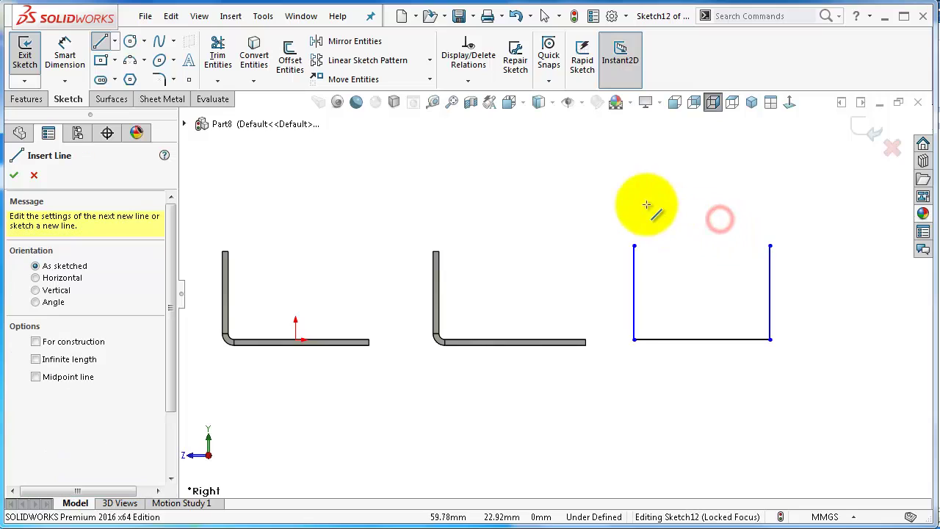
right_drag(646, 205, 628, 155)
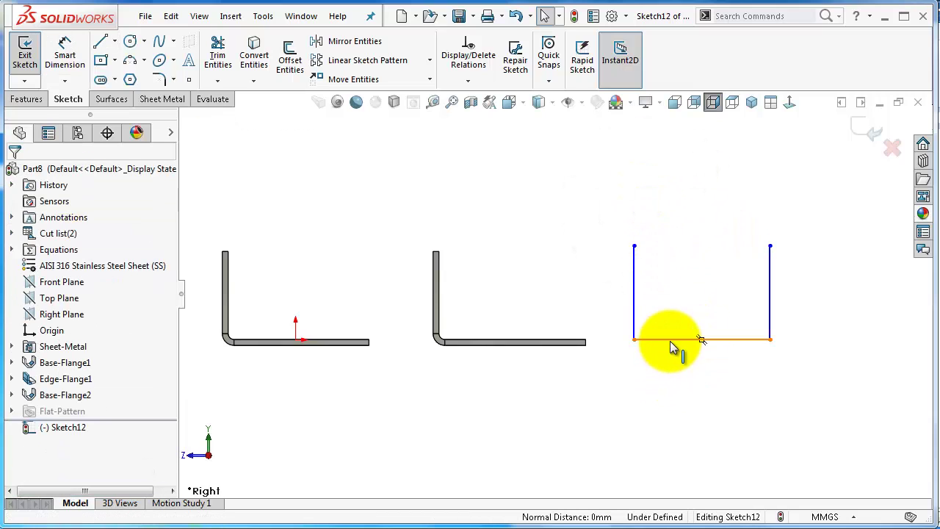
Dimension the horizontal base line of the U profile to 25 mm.
right_drag(661, 437, 651, 405)
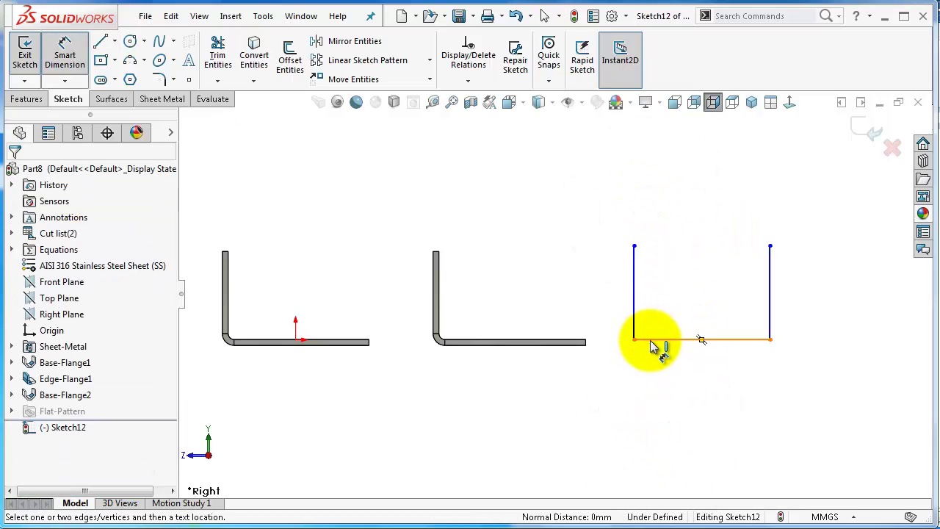
click(650, 340)
click(658, 388)
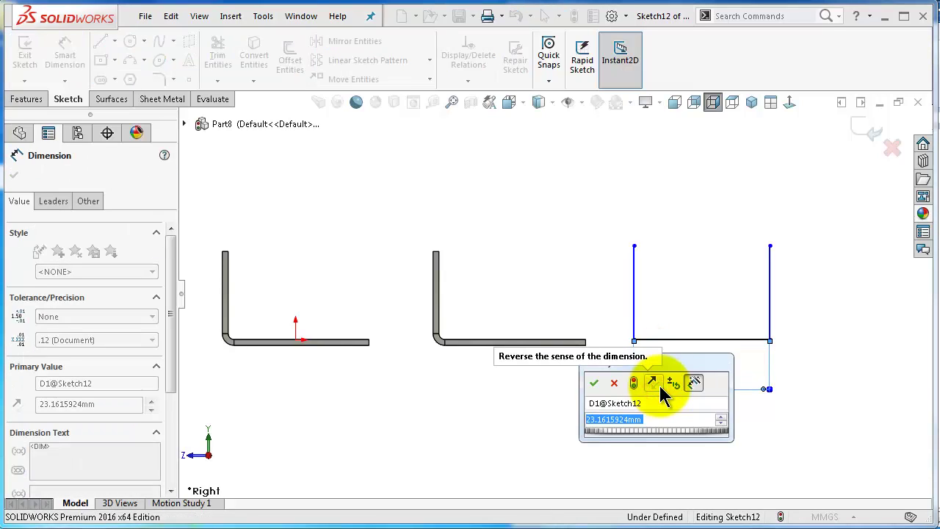
text(25)
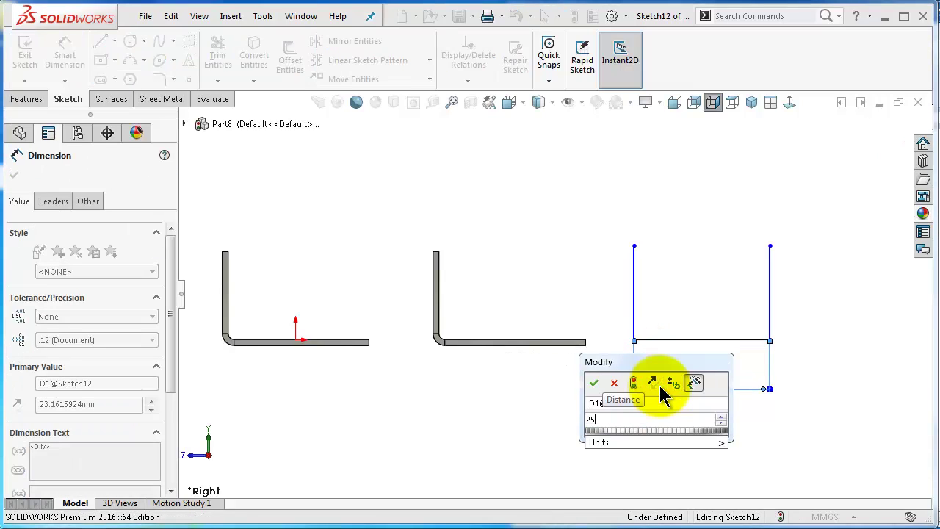
key(Return)
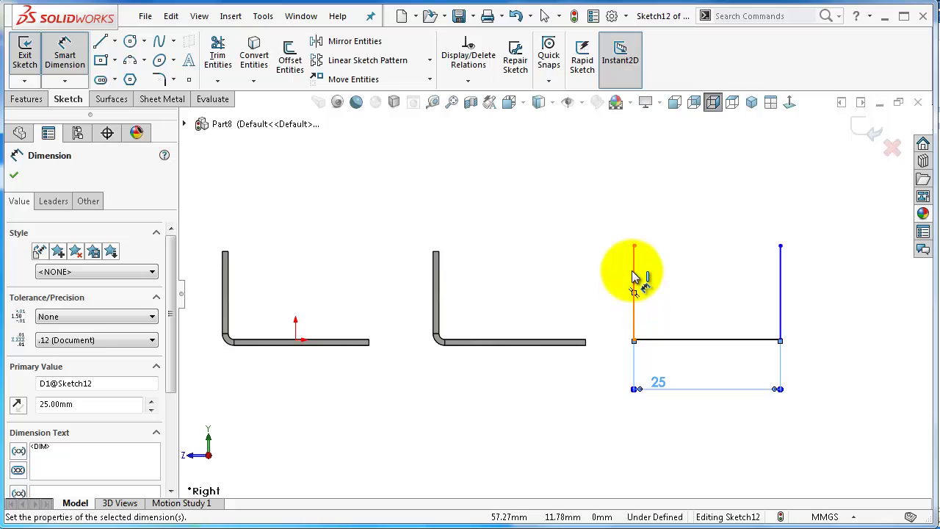
Dimension the height of the U profile's vertical leg nearest the existing parts to 15 mm.
click(635, 278)
click(619, 271)
text(1)
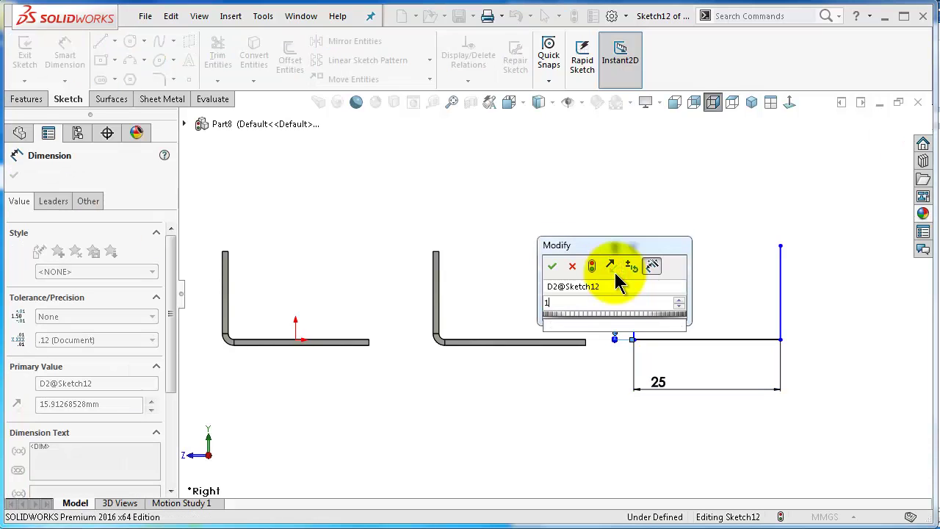
text(5)
key(Return)
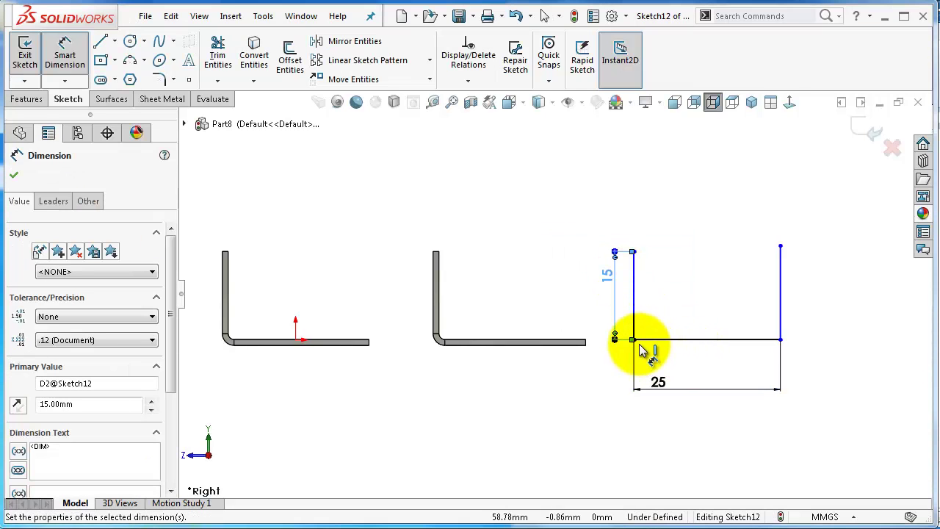
Dimension the horizontal distance from the origin to the nearest lower corner of the U profile to 60 mm.
click(637, 341)
click(298, 341)
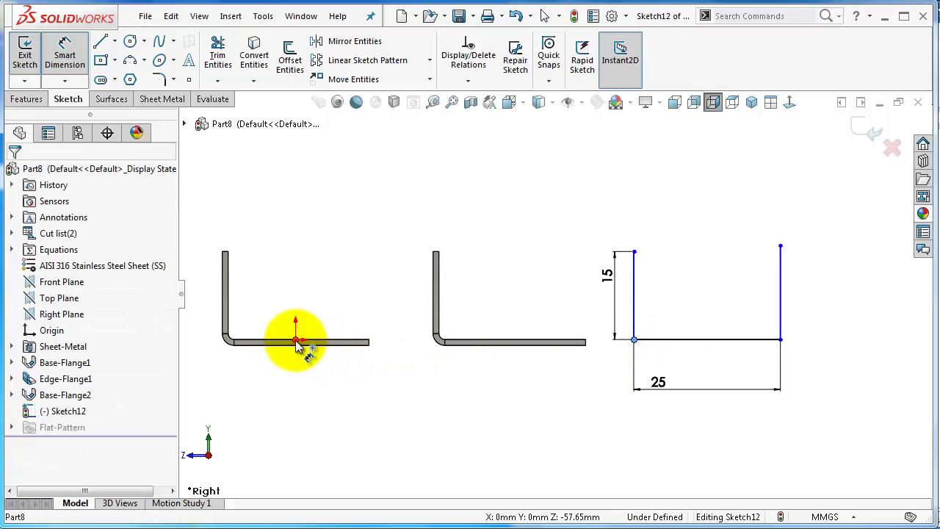
click(432, 439)
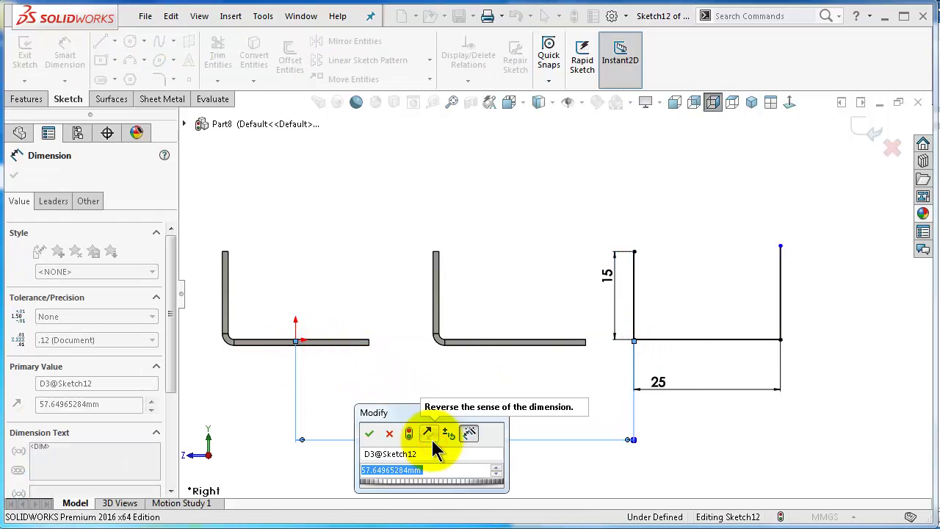
text(60)
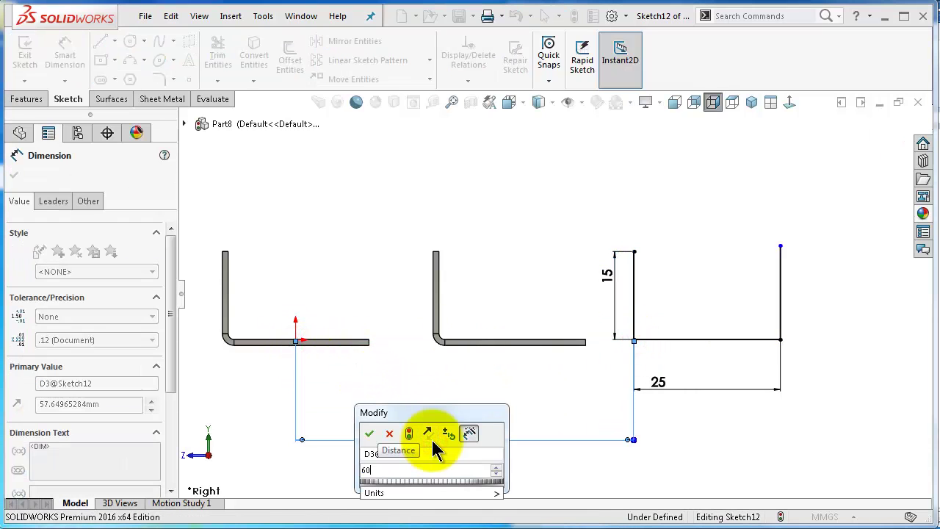
click(368, 433)
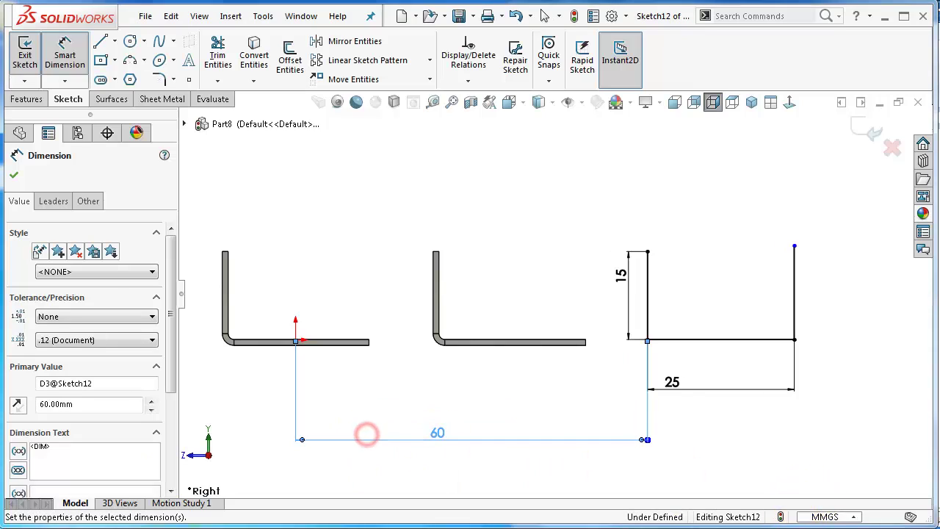
click(830, 340)
key(Escape)
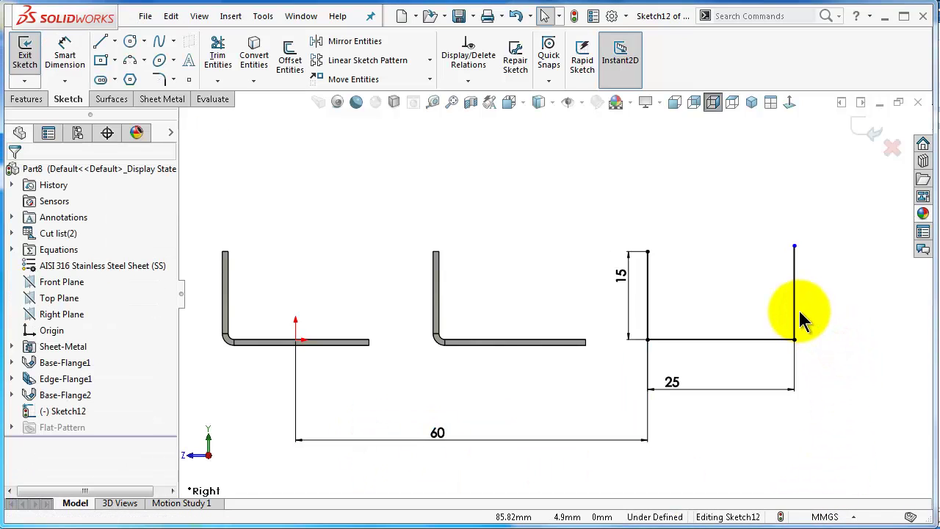
Make the two vertical legs of the U profile equal in length.
click(796, 309)
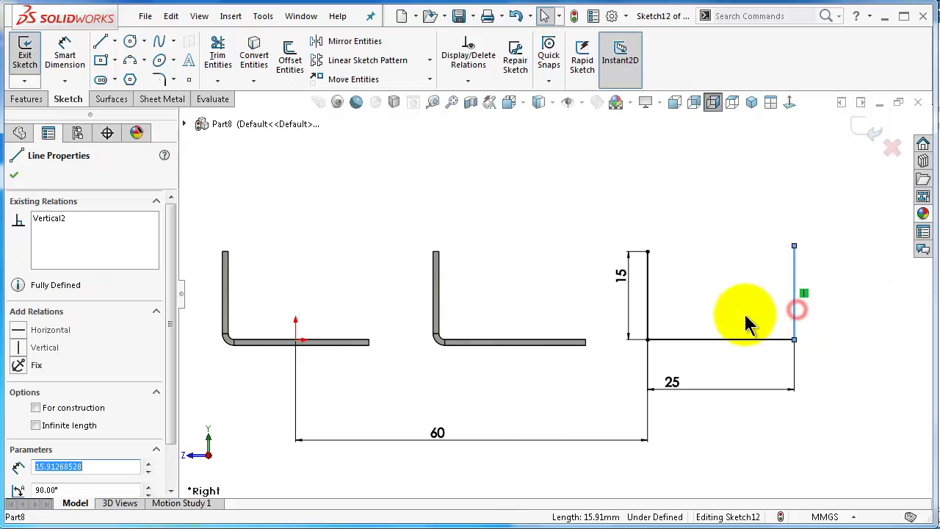
ctrl+click(647, 309)
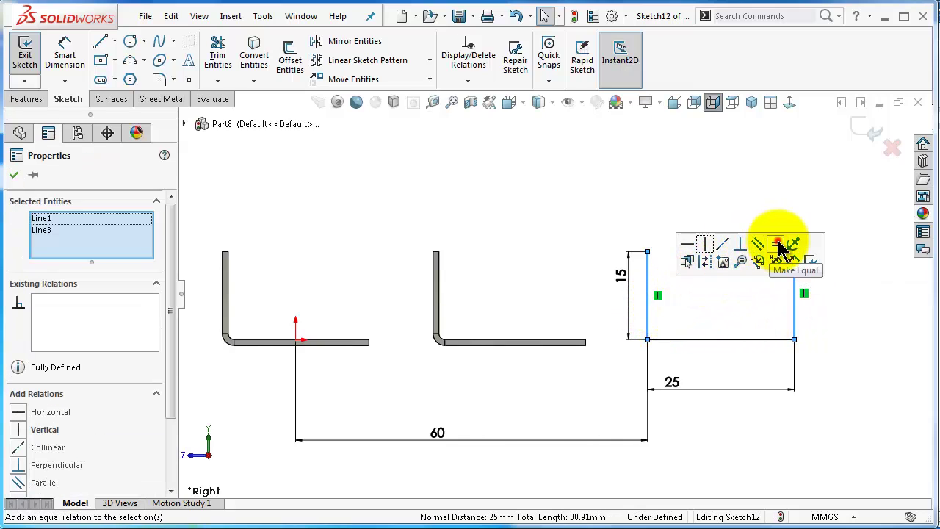
click(779, 246)
click(751, 164)
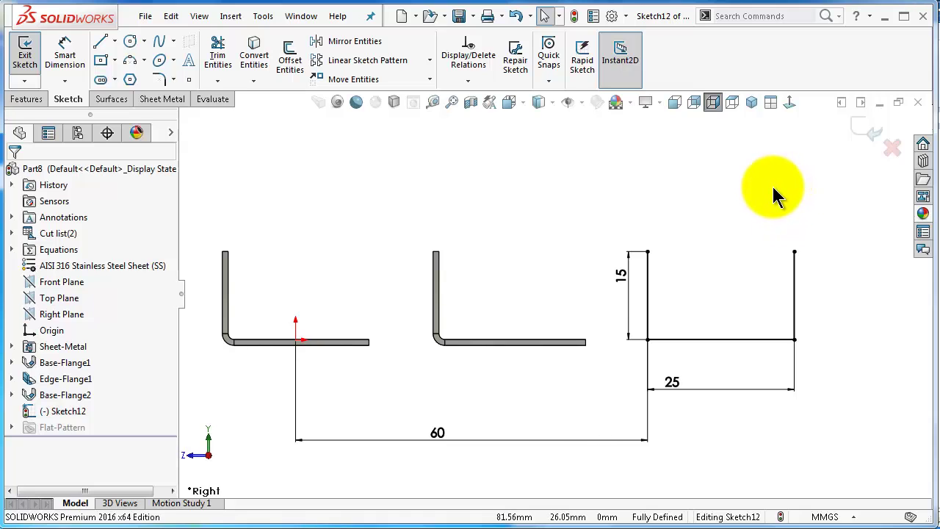
Create a base flange from the U profile, extruded 100 mm with the Mid Plane end condition and default sheet metal parameters.
mouse_move(772, 184)
middle_down()
mouse_move(769, 200)
mouse_move(739, 203)
mouse_move(739, 237)
middle_up()
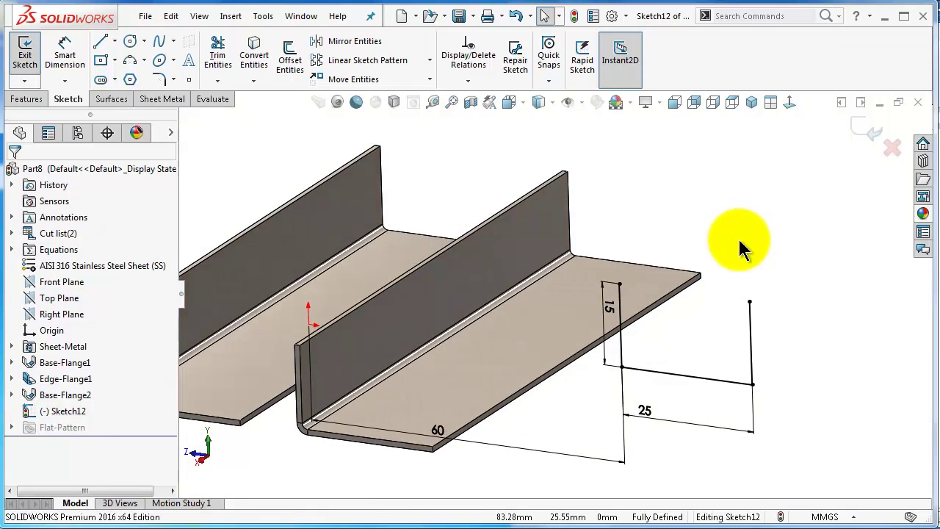
click(154, 99)
click(29, 58)
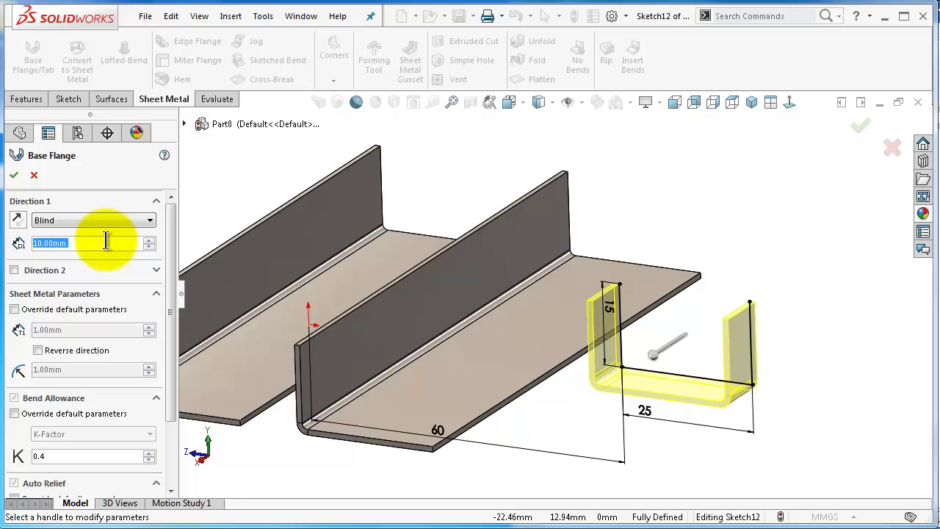
text(100)
click(84, 219)
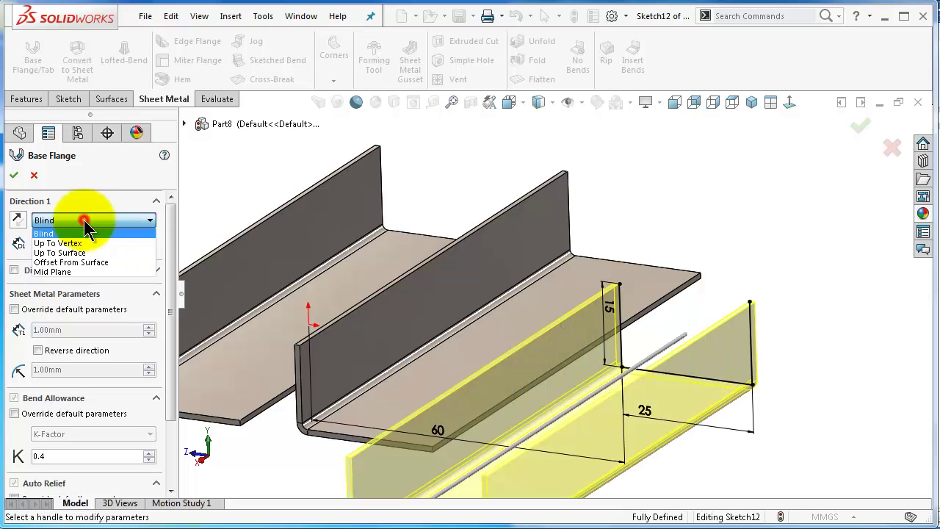
click(82, 271)
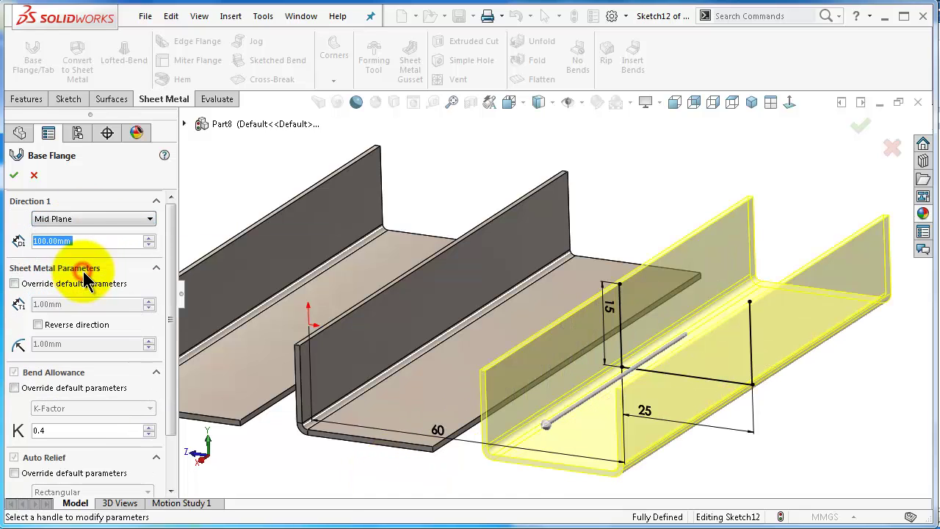
click(13, 175)
mouse_move(647, 262)
middle_down()
mouse_move(684, 193)
mouse_move(666, 195)
mouse_move(661, 252)
middle_up()
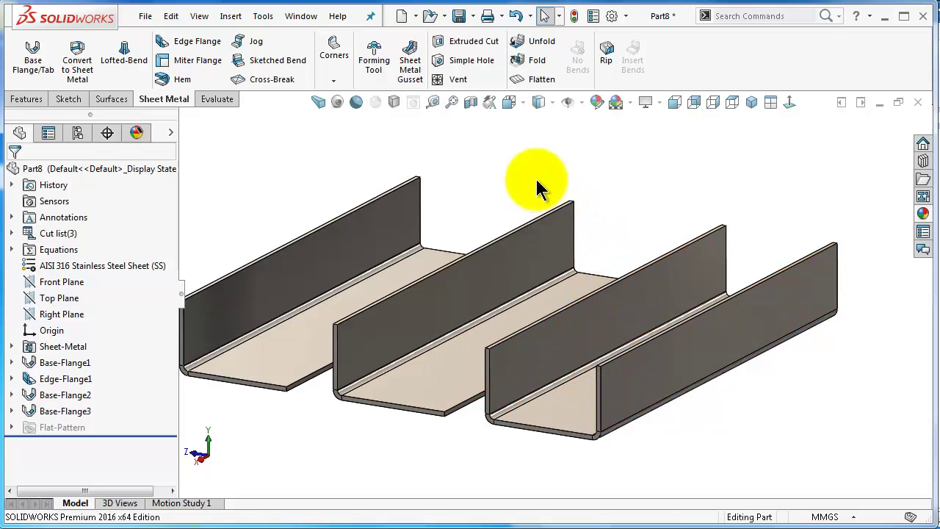
Start an edge flange on the inner base edge at the U channel's front end, pointing upward at 90 degrees with a 15 mm length.
click(193, 42)
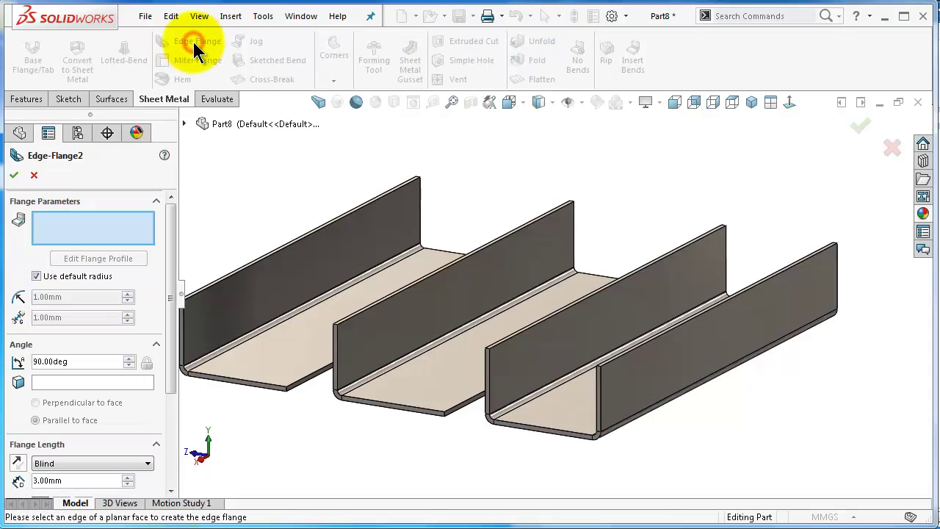
scroll(580, 442, down, 4)
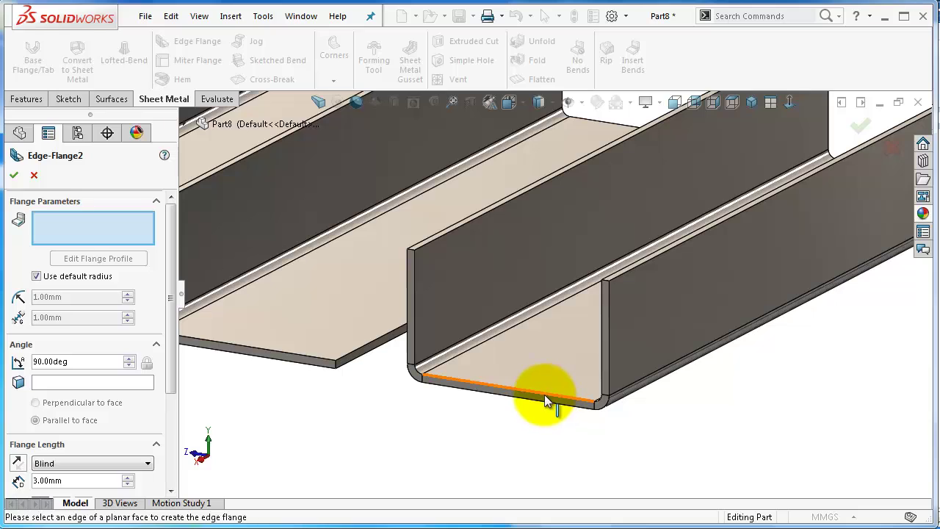
click(548, 398)
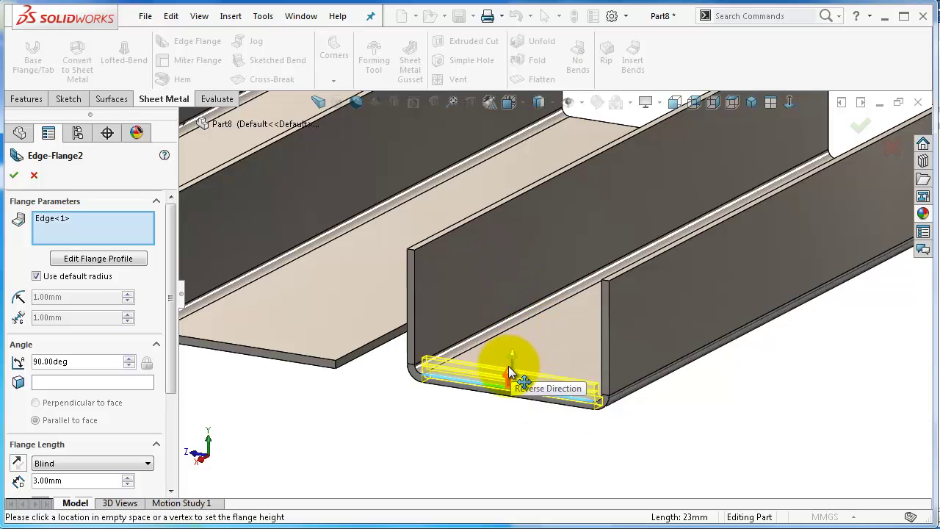
scroll(525, 337, up, 2)
scroll(516, 350, down, 2)
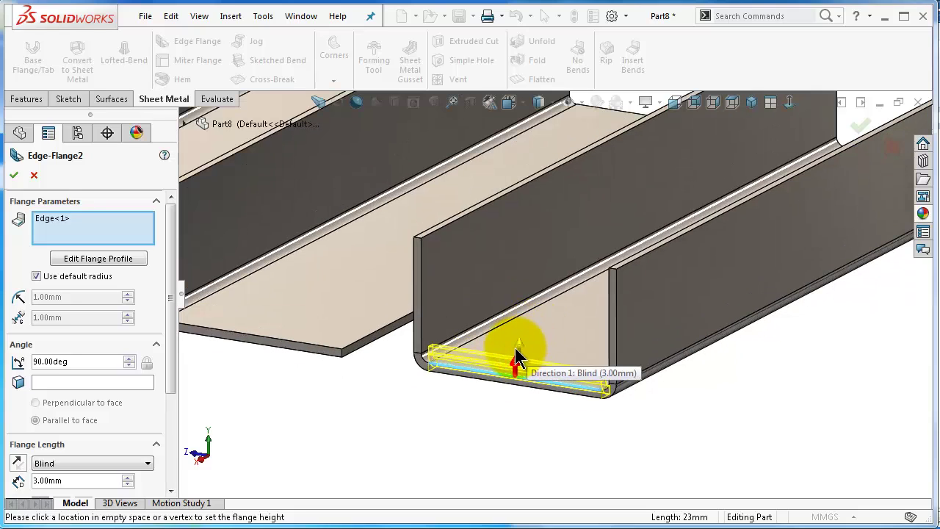
drag(519, 346, 520, 262)
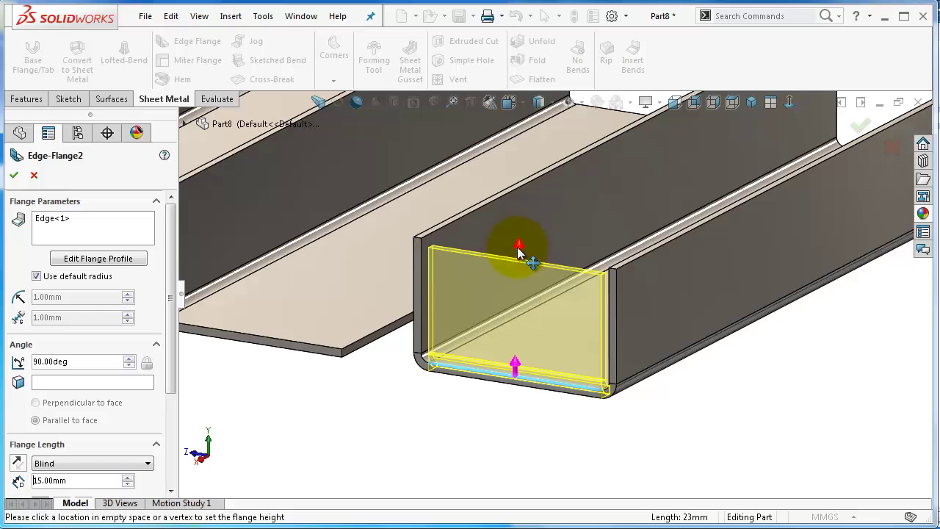
scroll(618, 272, up, 3)
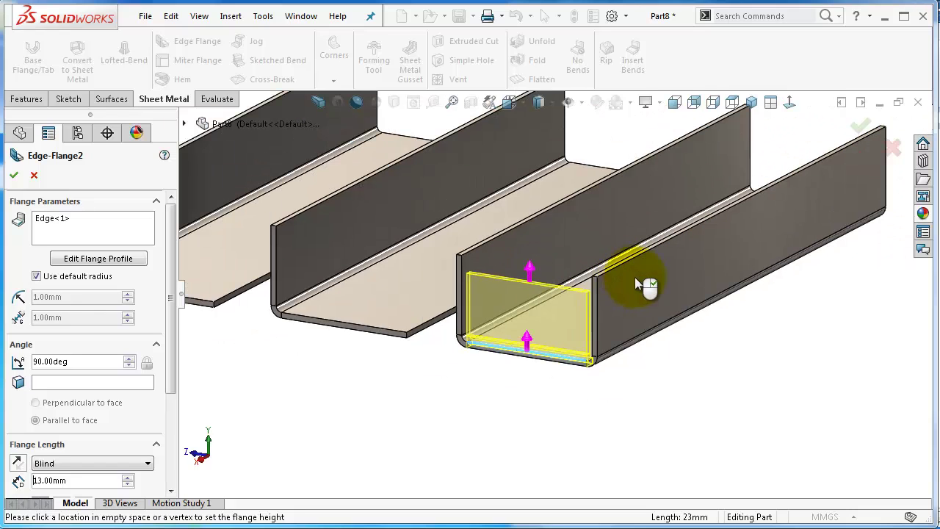
click(531, 272)
Add the outer base edge at the U channel's opposite end to the edge flange, with that flange pointing downward.
middle_drag(704, 304, 673, 352)
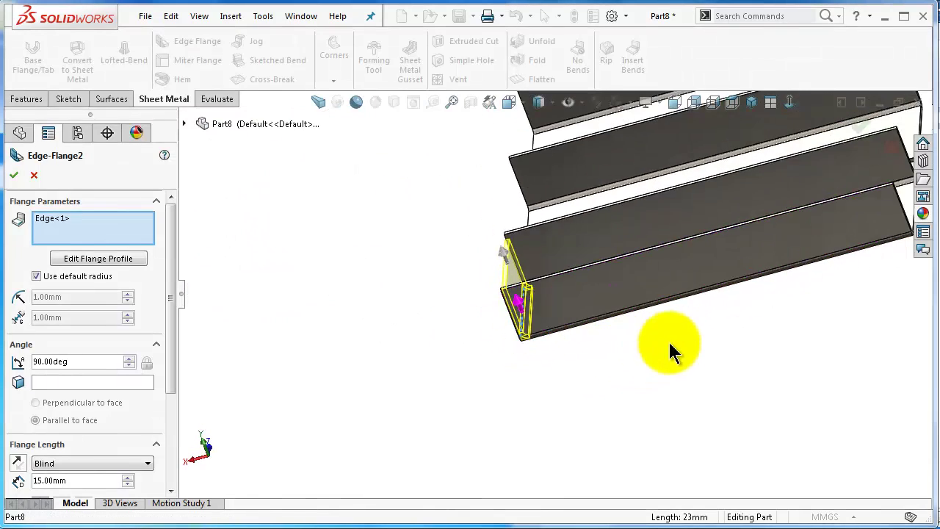
scroll(670, 342, up, 2)
scroll(779, 248, down, 5)
middle_drag(789, 210, 781, 226)
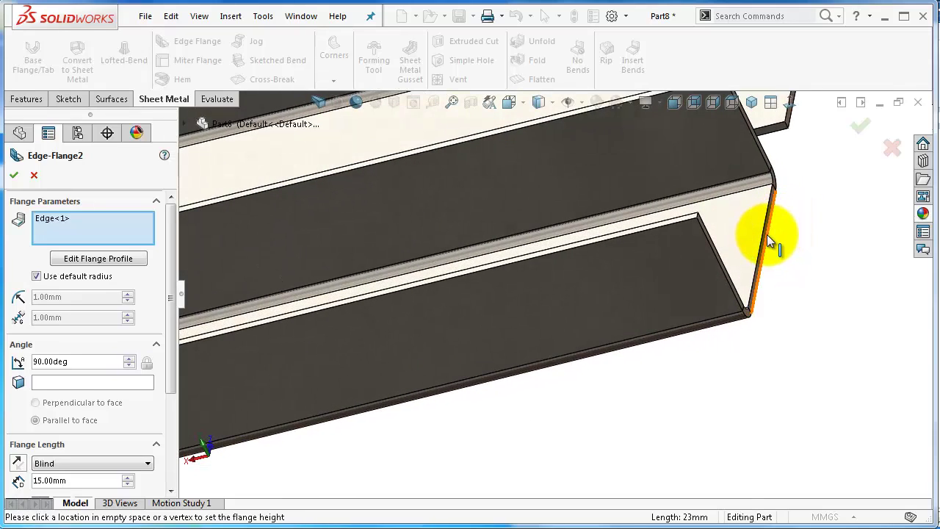
scroll(771, 241, down, 4)
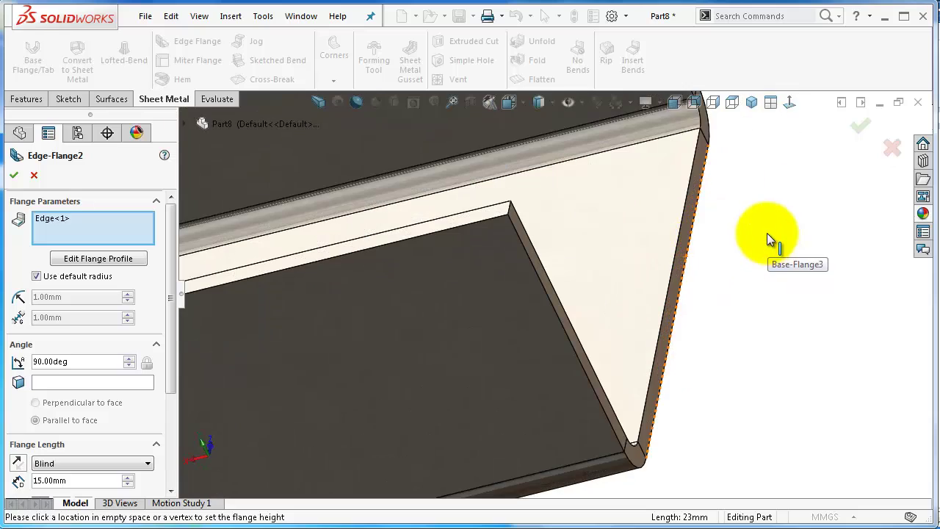
click(675, 216)
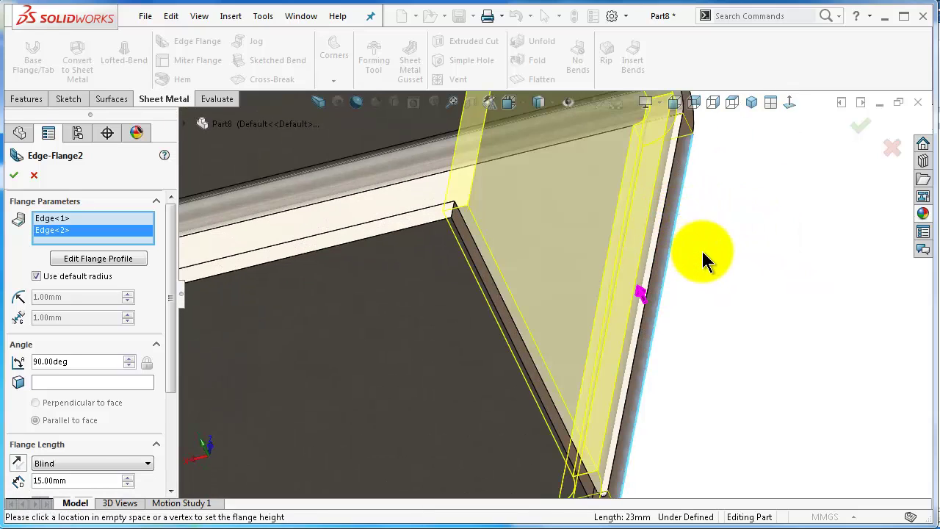
scroll(712, 263, up, 2)
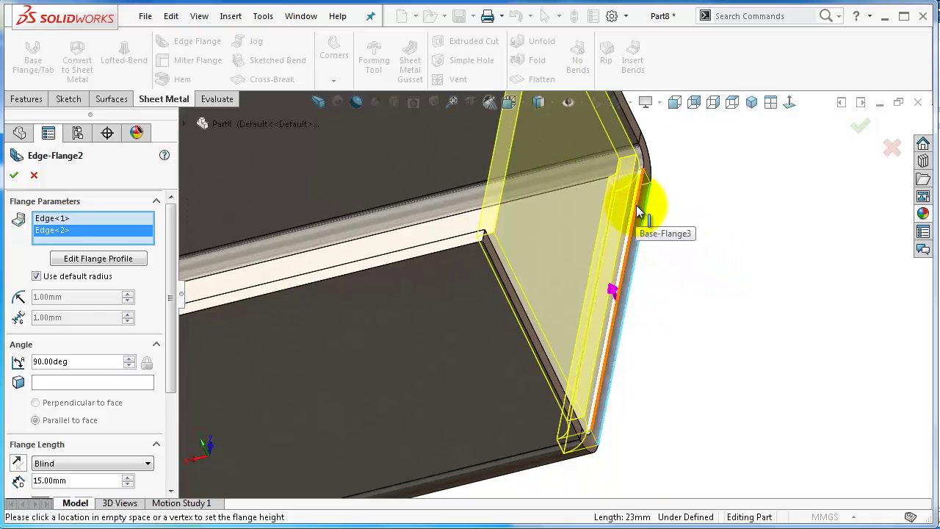
middle_drag(678, 238, 564, 285)
click(566, 281)
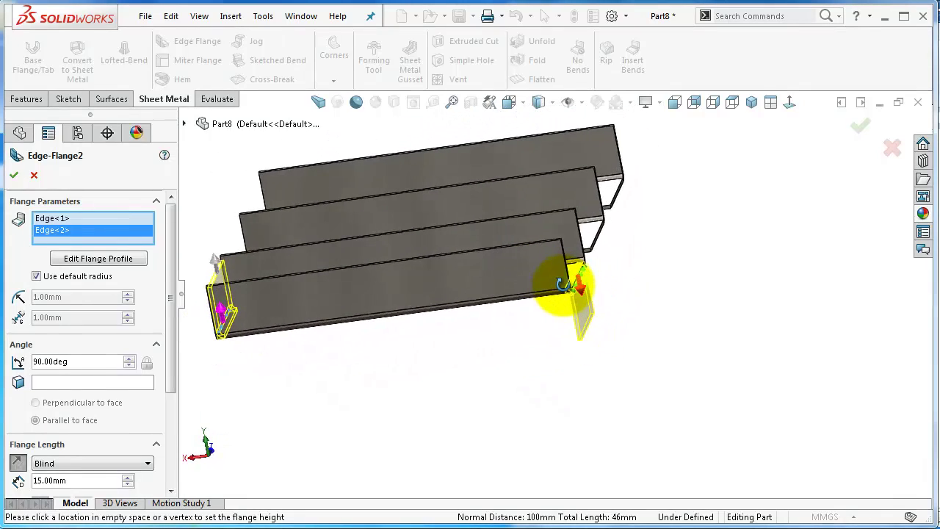
Reduce the flange length to 13 mm and create the edge flanges on both ends of the U channel.
scroll(566, 292, down, 2)
middle_drag(572, 286, 356, 245)
drag(351, 239, 351, 230)
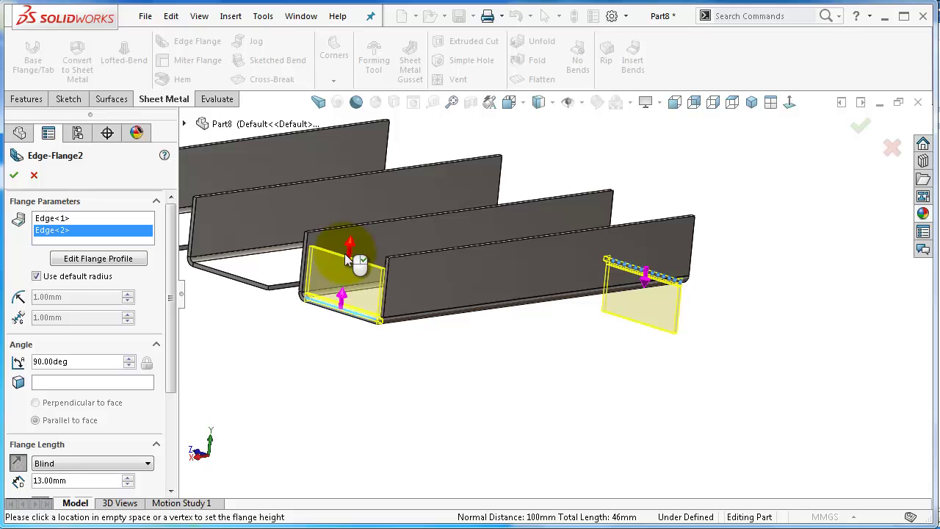
click(346, 257)
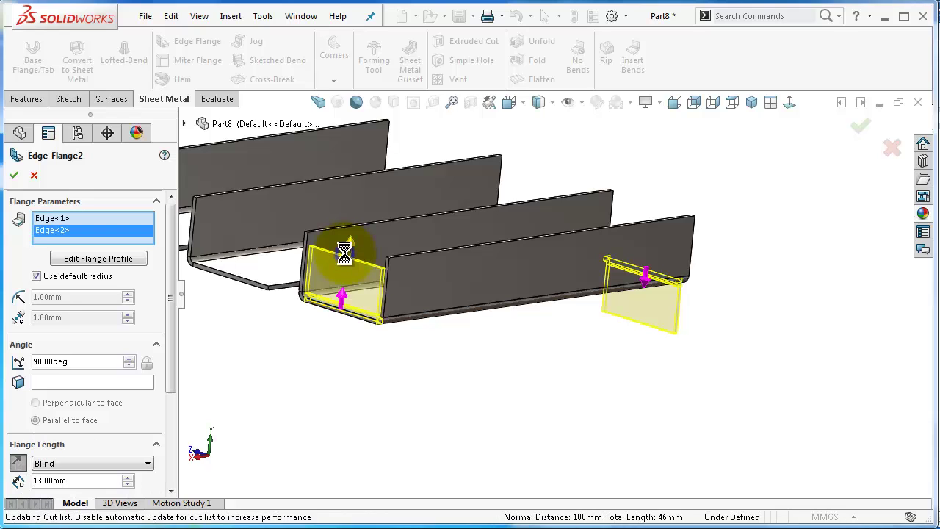
right_click(392, 312)
middle_drag(435, 344, 366, 330)
scroll(366, 330, down, 2)
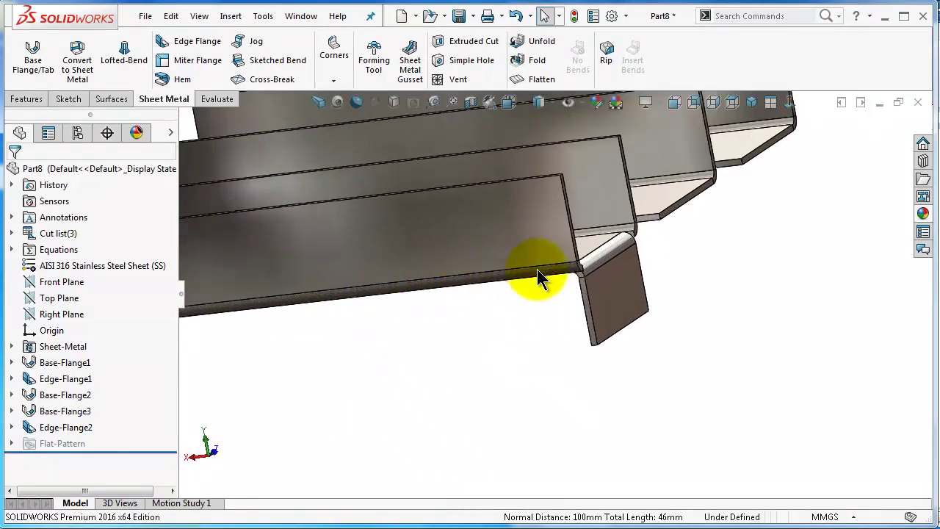
scroll(537, 269, down, 4)
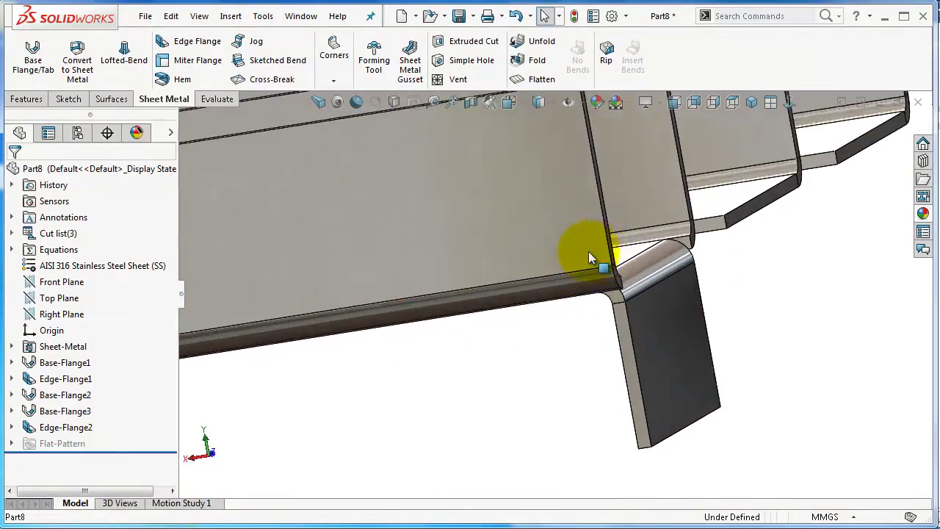
Edit the edge flange feature on the U channel's ends and open the downward flange's profile sketch.
scroll(598, 273, down, 2)
mouse_move(609, 294)
middle_down()
mouse_move(584, 330)
mouse_move(611, 328)
mouse_move(624, 300)
mouse_move(659, 291)
mouse_move(674, 327)
mouse_move(627, 318)
mouse_move(644, 304)
mouse_move(689, 330)
mouse_move(525, 319)
mouse_move(509, 340)
mouse_move(609, 359)
mouse_move(616, 309)
mouse_move(641, 323)
mouse_move(755, 335)
middle_up()
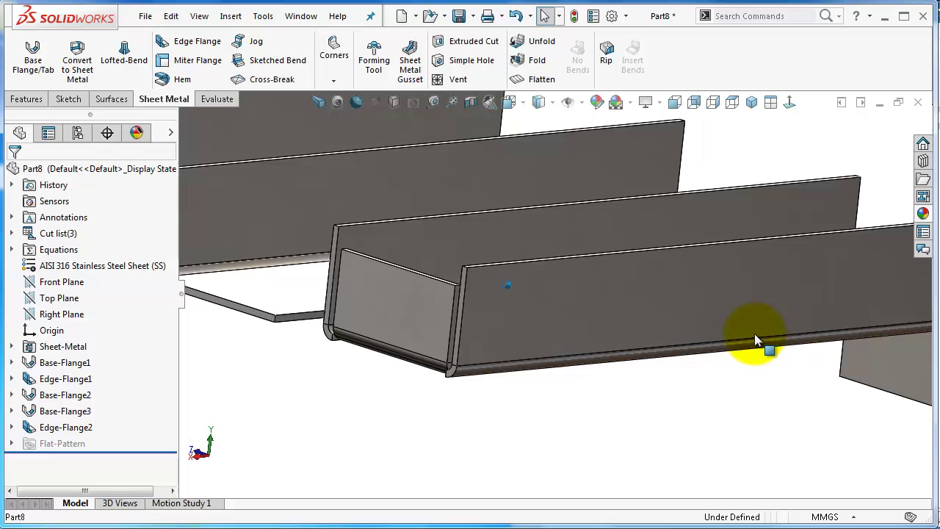
click(85, 427)
click(96, 383)
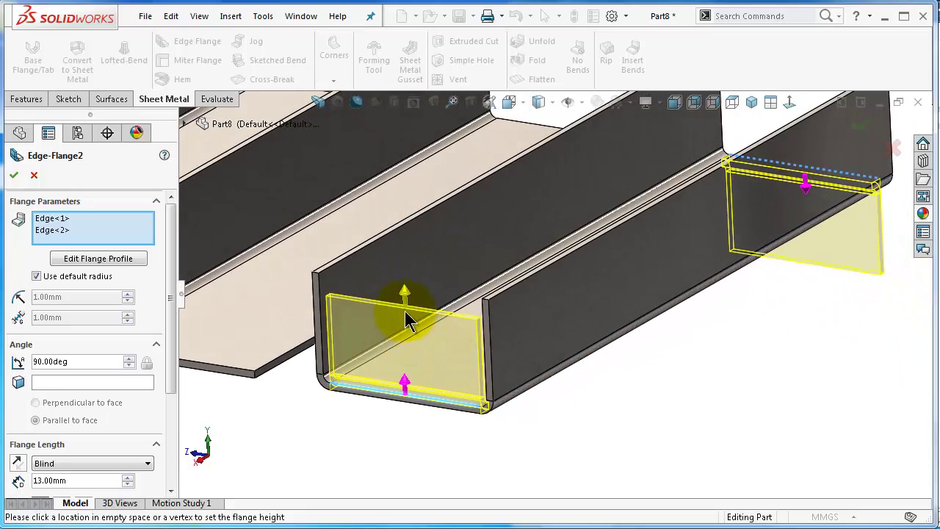
scroll(407, 389, up, 1)
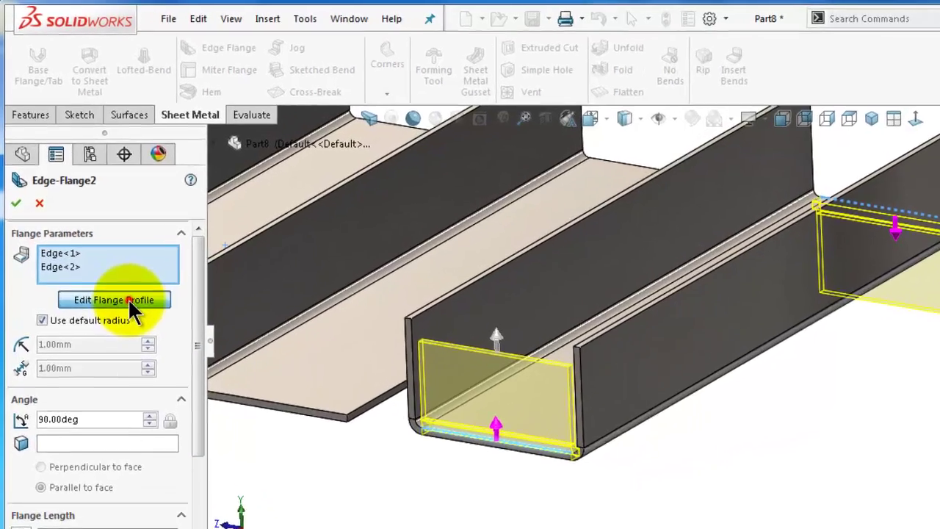
click(102, 260)
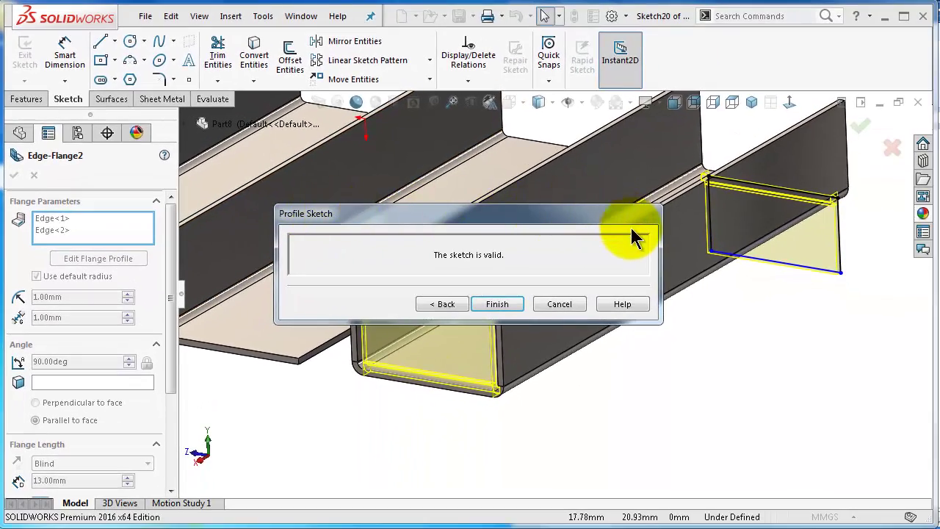
drag(516, 215, 655, 370)
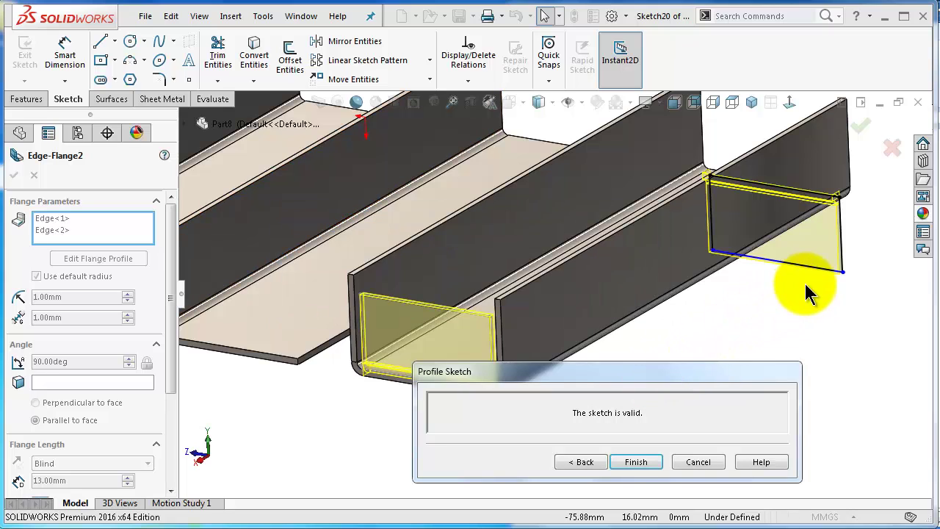
Narrow the downward flange's profile to about 14 mm and shorten it to about 7.5 mm by moving its side and end lines.
mouse_move(578, 314)
middle_down()
mouse_move(583, 288)
mouse_move(596, 304)
mouse_move(720, 315)
mouse_move(776, 360)
mouse_move(731, 338)
mouse_move(662, 337)
middle_up()
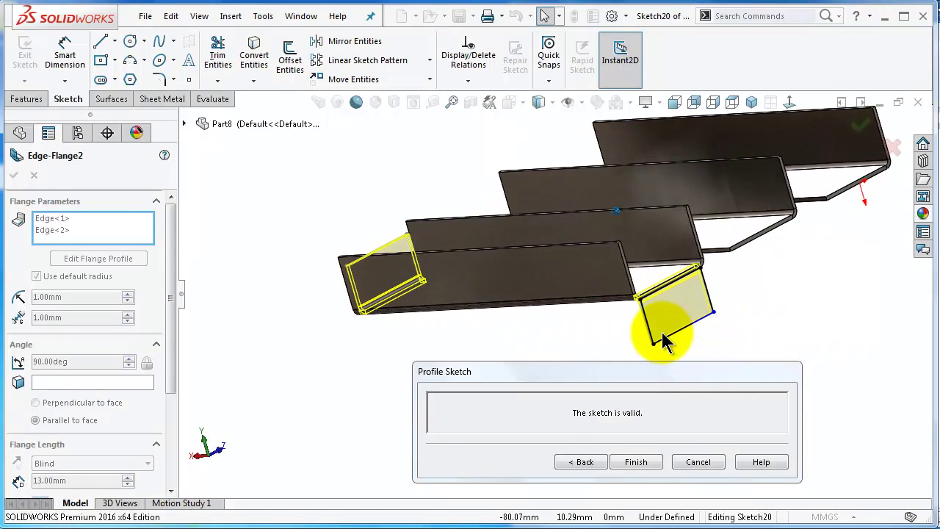
scroll(662, 334, down, 6)
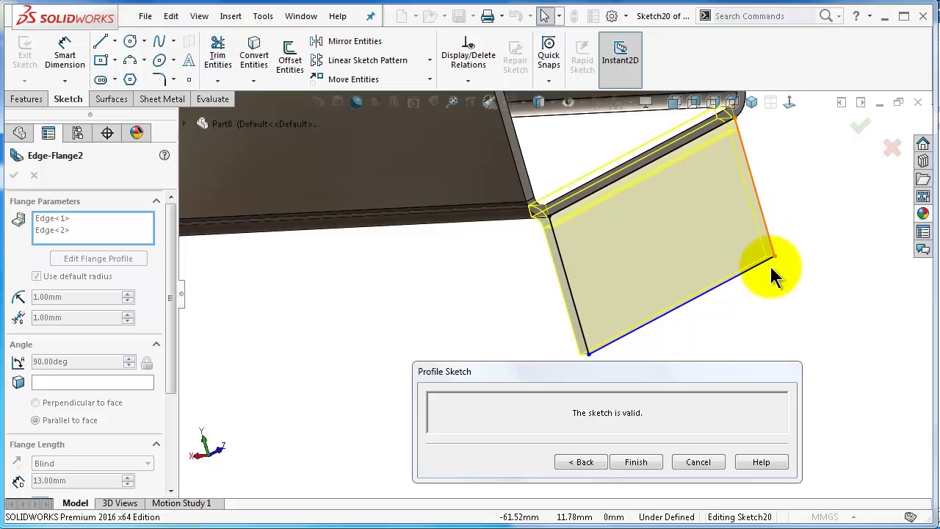
click(647, 325)
drag(577, 311, 653, 269)
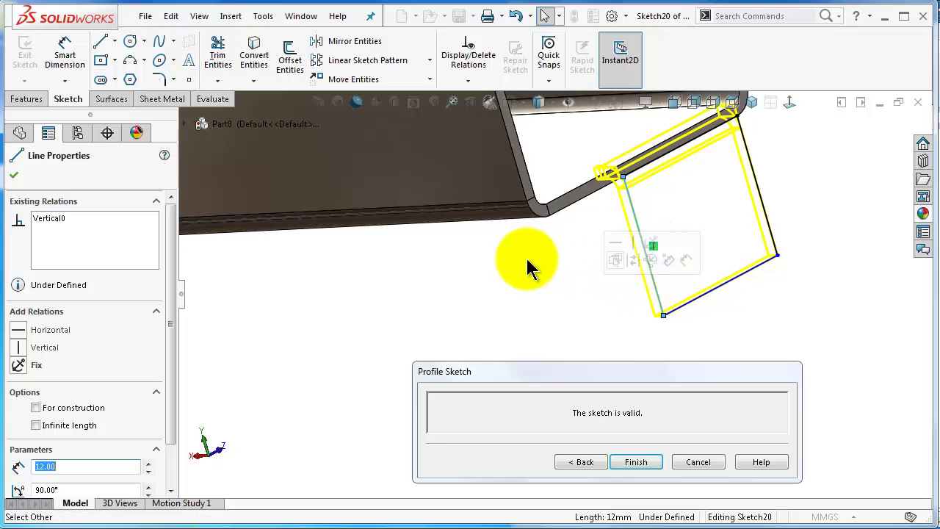
scroll(418, 252, up, 5)
middle_drag(577, 283, 531, 275)
scroll(523, 269, down, 2)
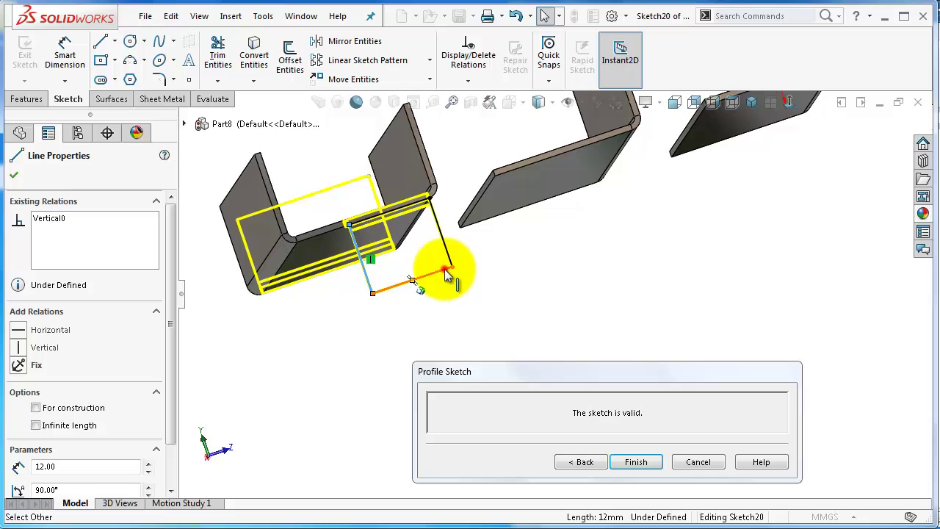
drag(438, 259, 440, 252)
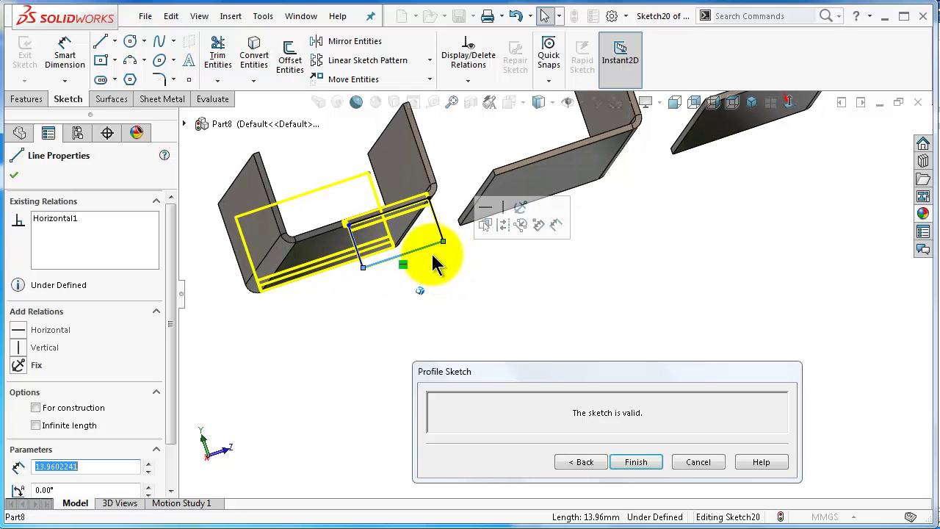
Dimension the width of the downward flange's profile and set it to 15 mm.
scroll(445, 265, down, 5)
scroll(559, 309, down, 1)
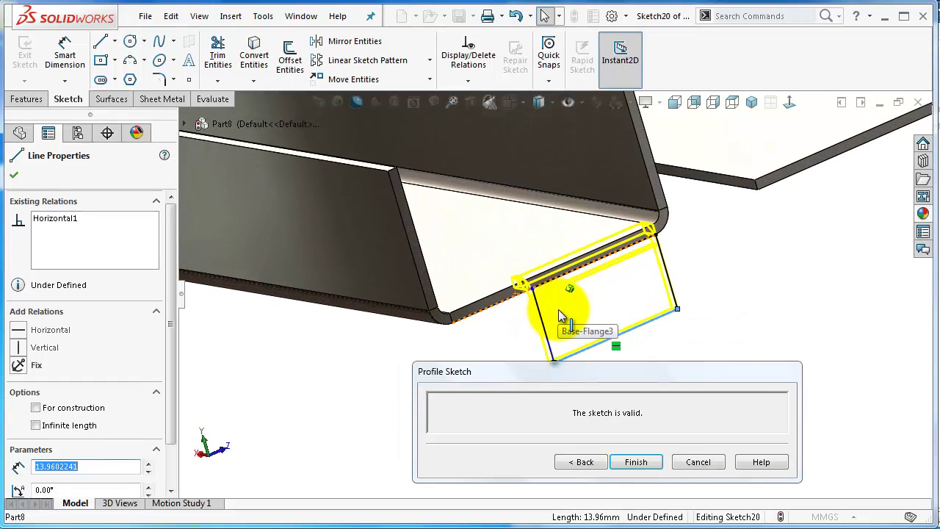
scroll(558, 311, up, 1)
scroll(558, 312, down, 1)
scroll(558, 311, up, 1)
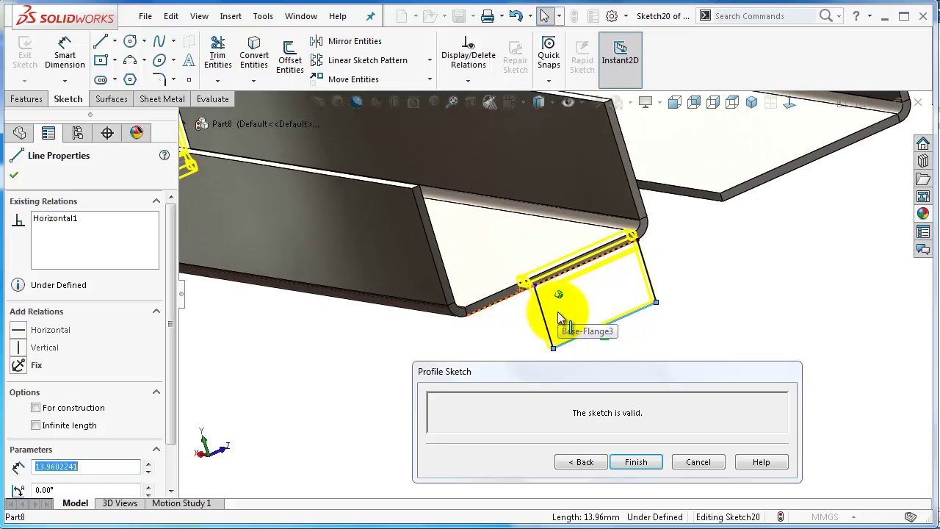
click(66, 52)
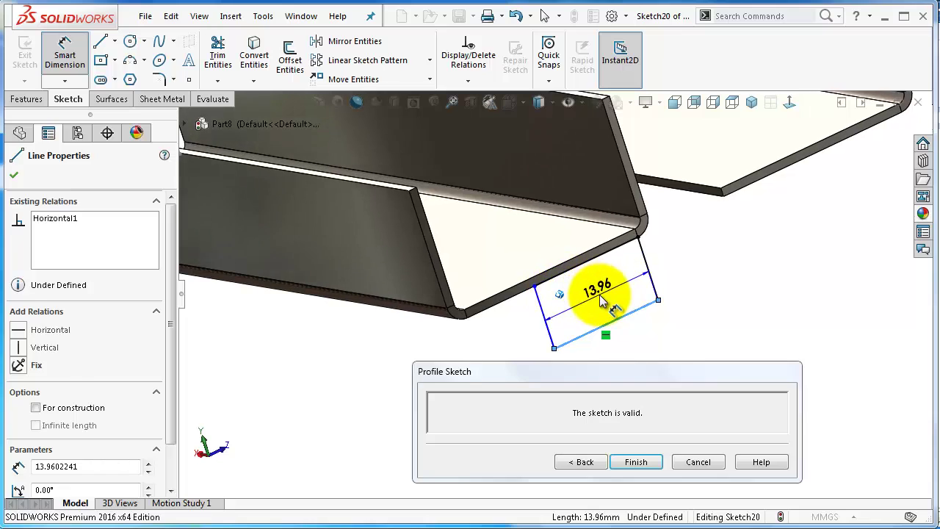
click(587, 293)
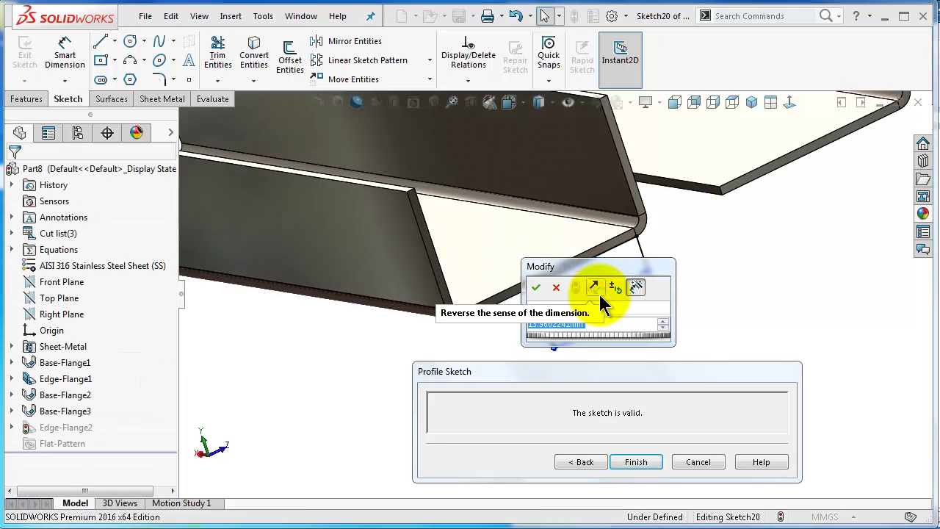
text(15)
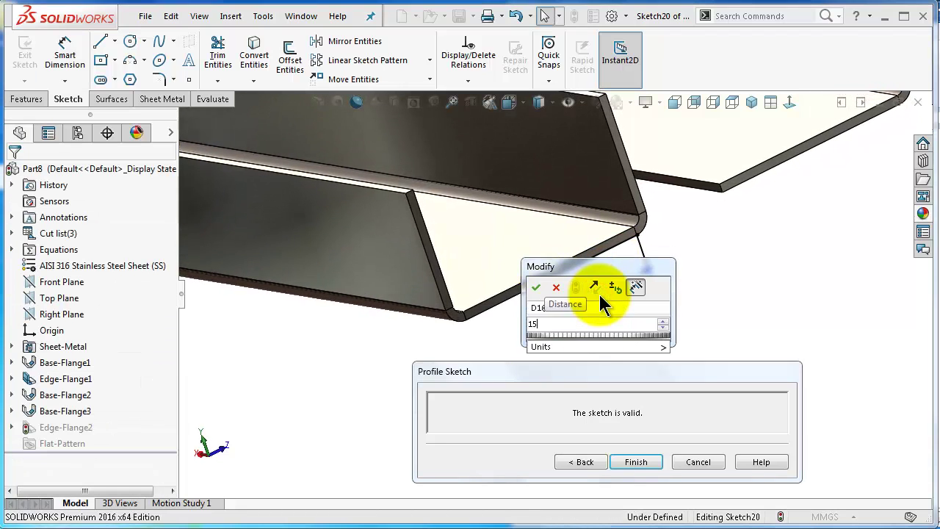
key(Return)
Dimension the side line of the flange profile and set its height to 10 mm.
mouse_move(601, 301)
middle_down()
mouse_move(552, 332)
mouse_move(571, 343)
mouse_move(558, 347)
middle_up()
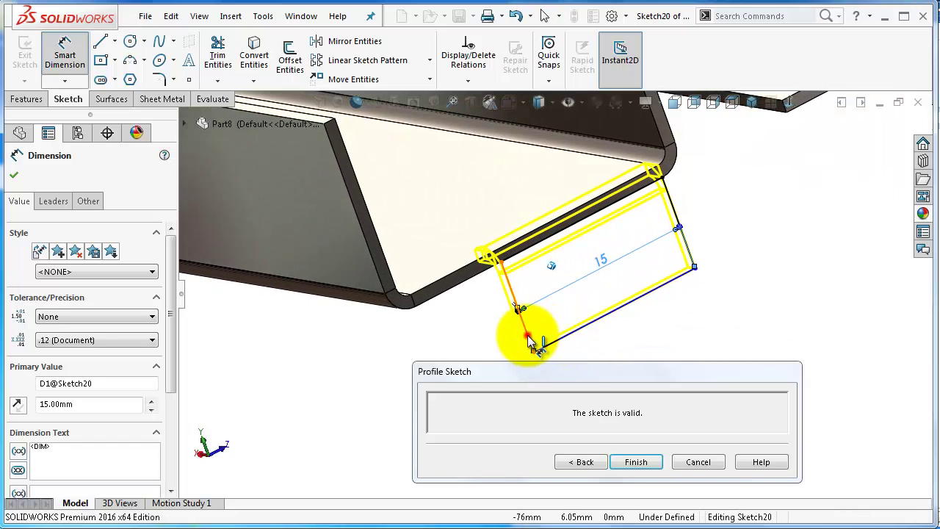
click(527, 336)
click(480, 346)
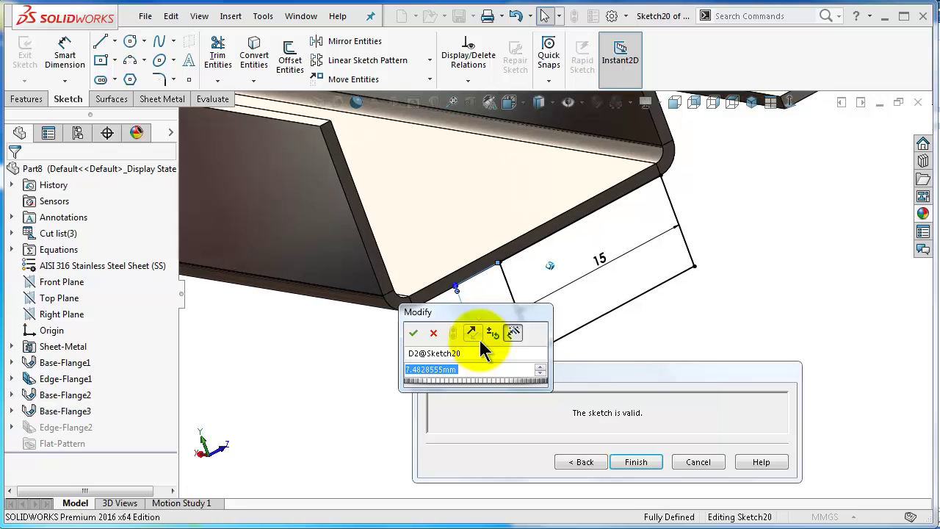
text(10)
key(Return)
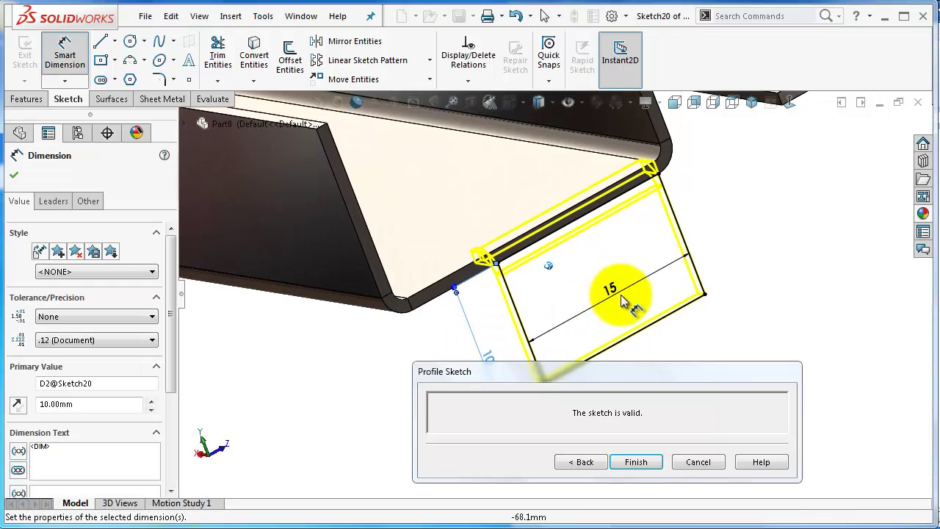
Sketch a diagonal line about 9 mm long across the profile's outer corner, from the side line to the end line.
mouse_move(621, 301)
middle_down()
mouse_move(686, 290)
mouse_move(525, 313)
mouse_move(587, 329)
mouse_move(627, 218)
mouse_move(630, 250)
middle_up()
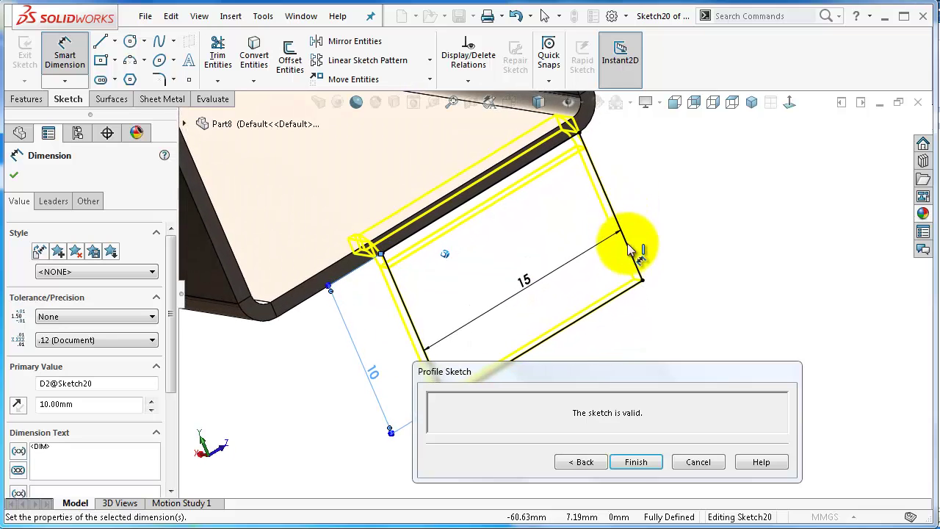
click(102, 46)
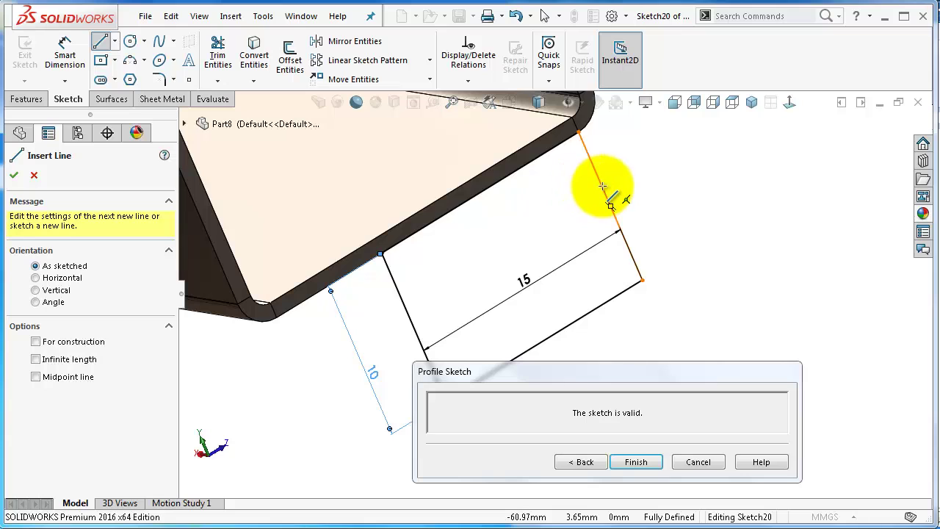
click(610, 208)
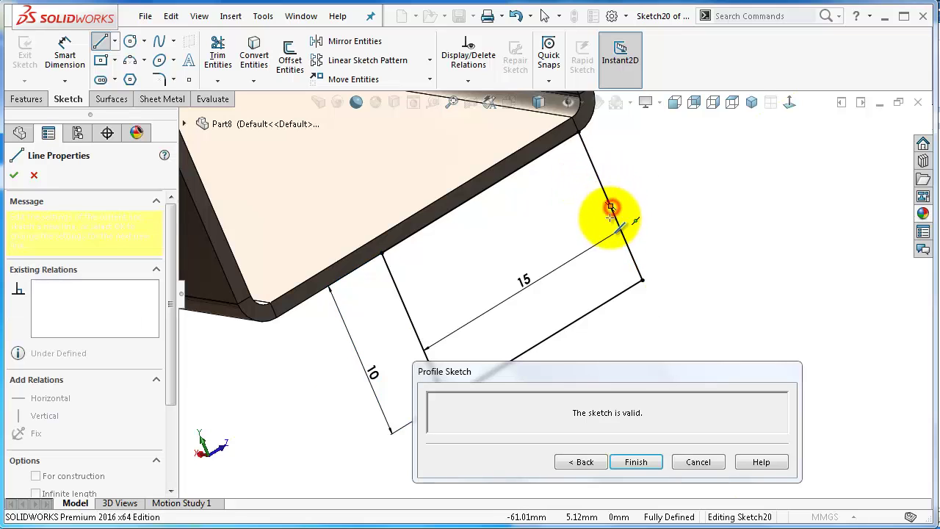
middle_drag(609, 216, 557, 300)
scroll(557, 300, down, 3)
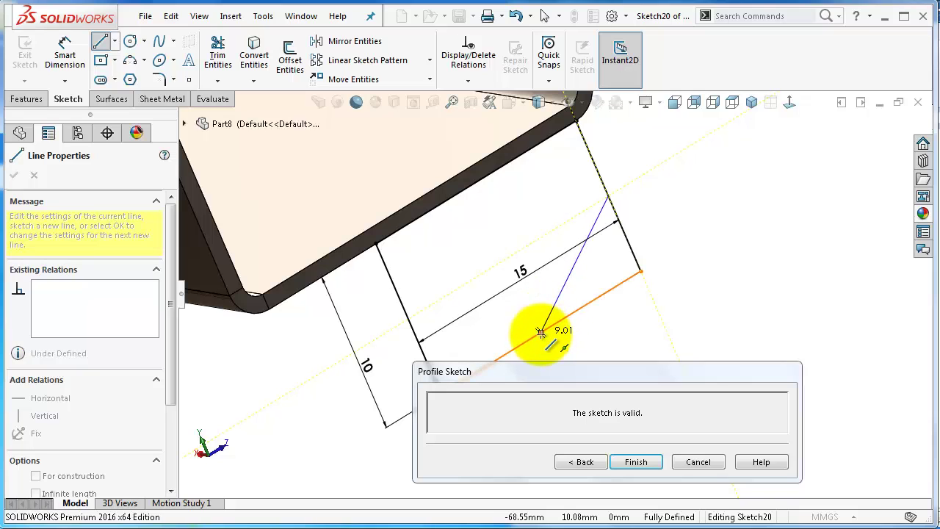
click(541, 332)
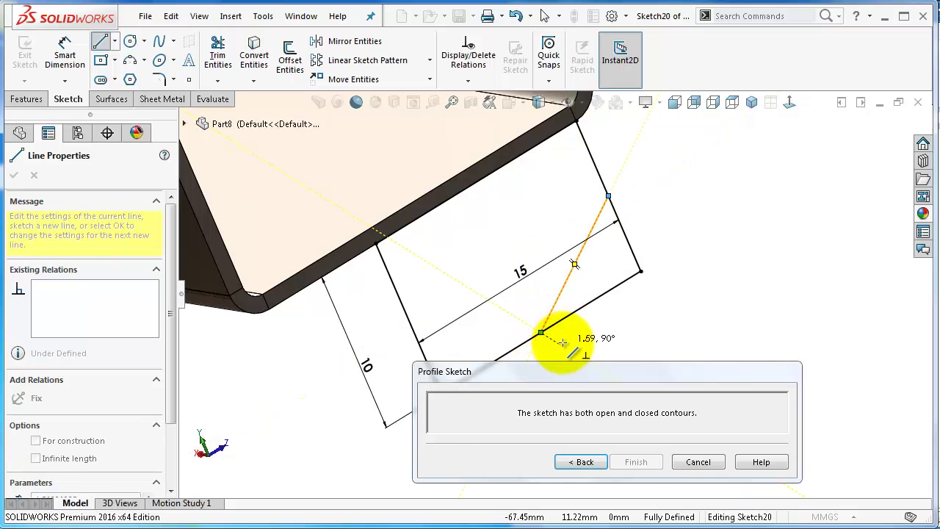
double_click(564, 338)
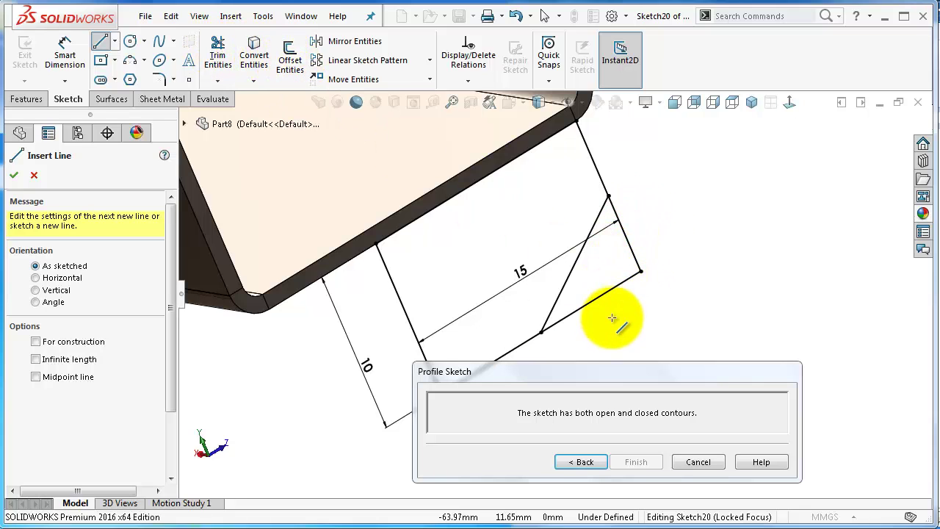
Trim away the corner outside the diagonal line with Power trim and finish the flange profile.
click(217, 53)
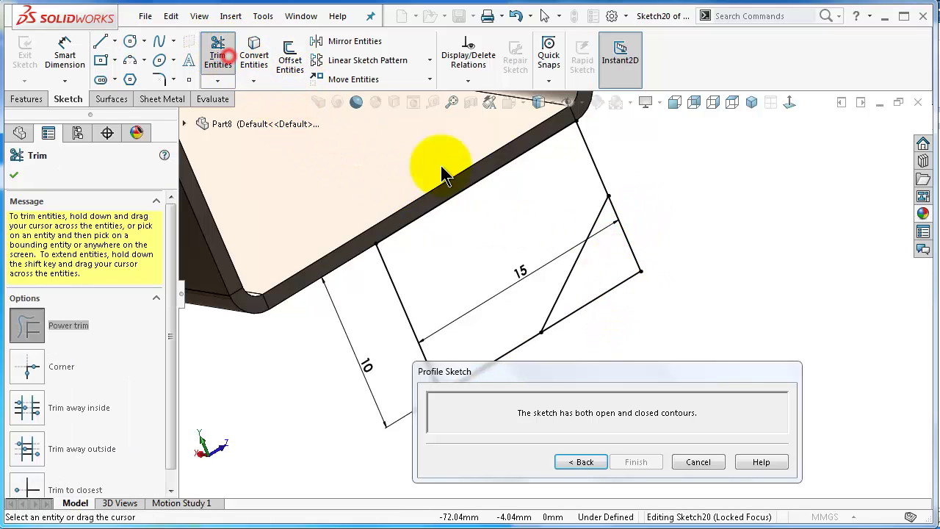
drag(651, 196, 612, 312)
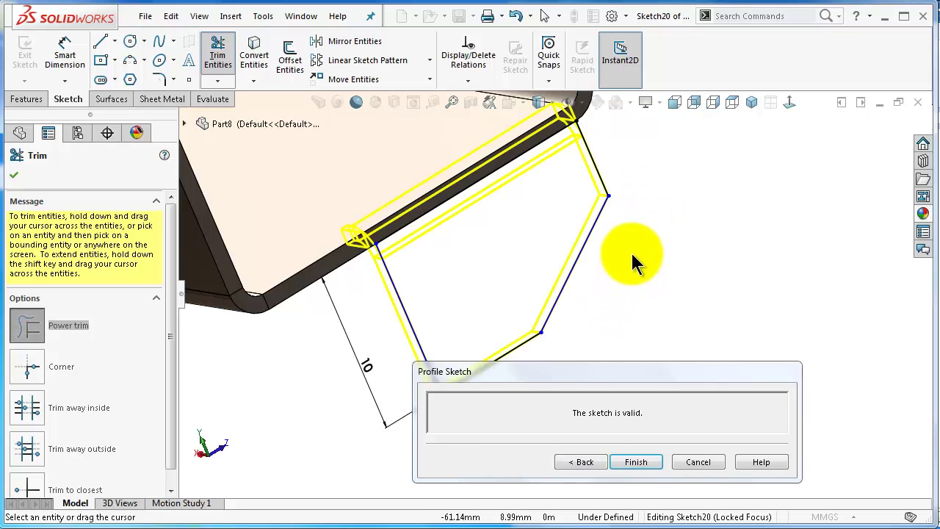
key(z)
key(z)
key(Up)
key(Up)
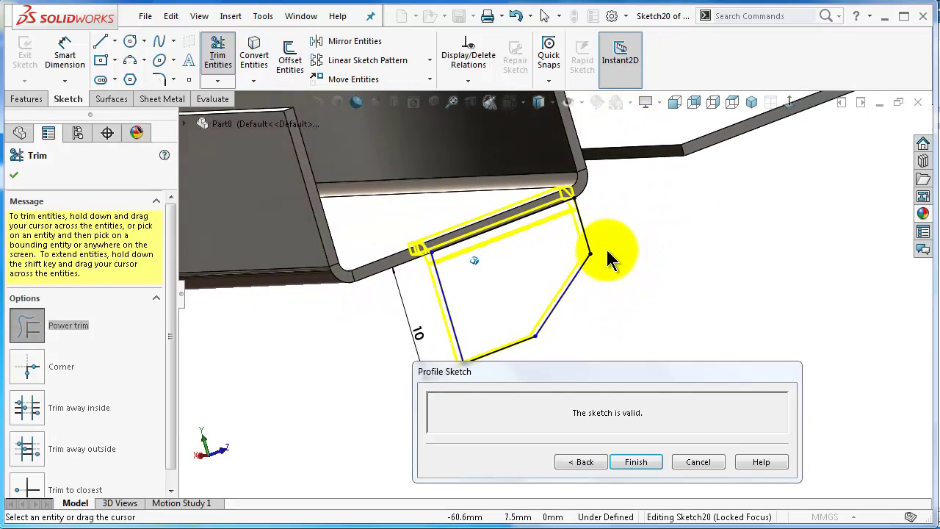
key(alt+Right)
key(alt+Right)
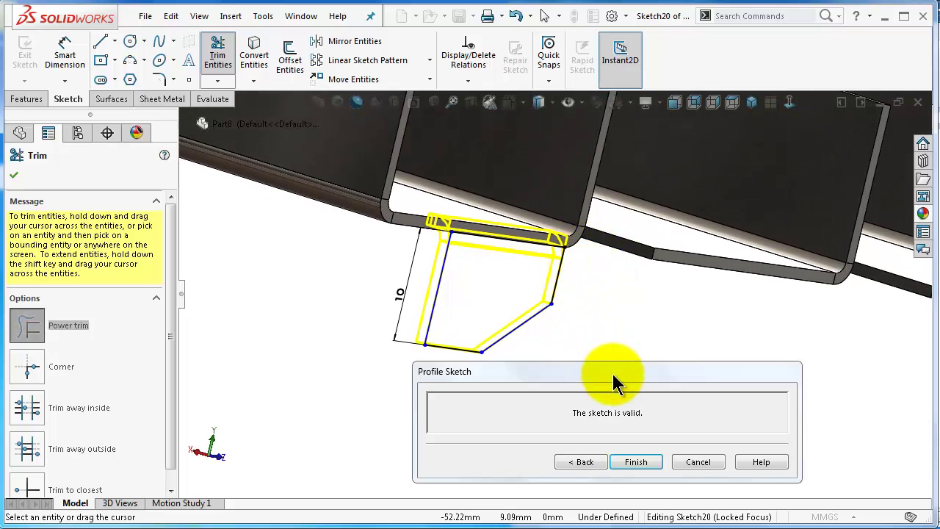
key(Right)
key(Right)
key(Right)
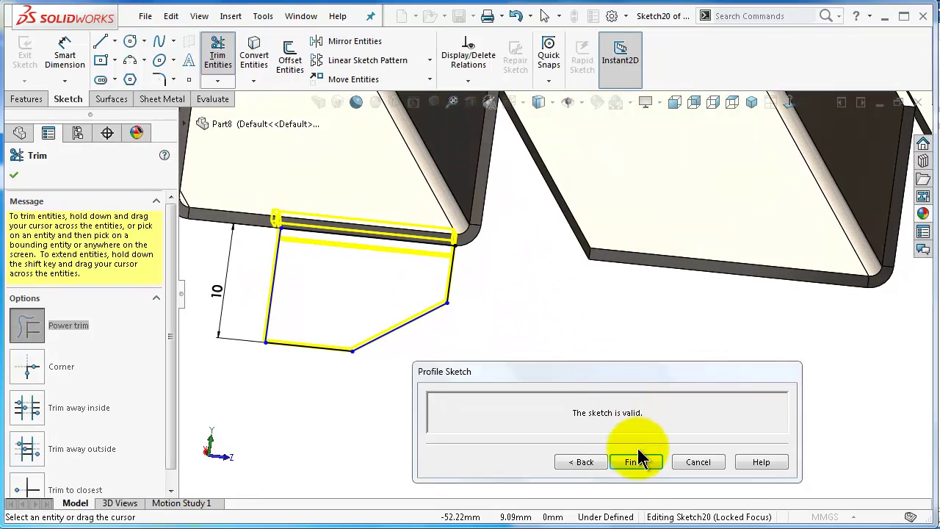
click(636, 460)
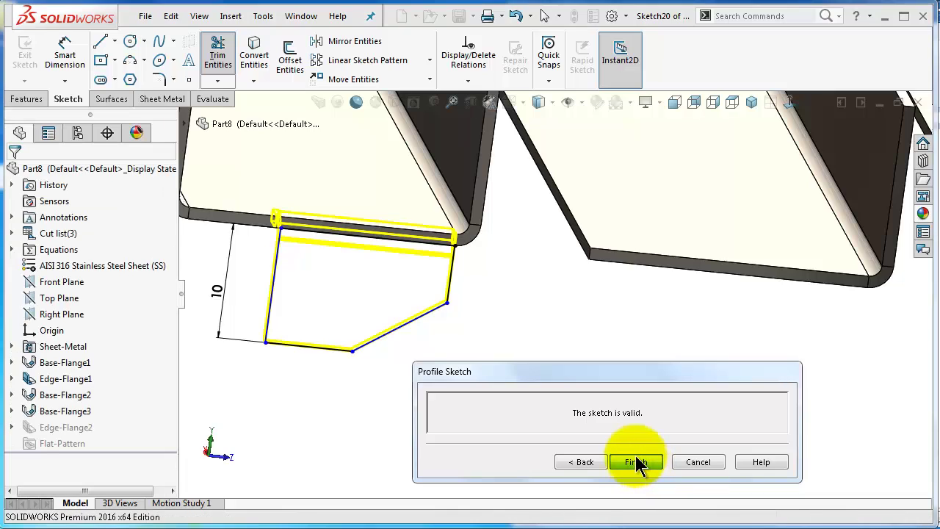
Reopen the second edge flange feature to check its downward flange profile, and finish the profile sketch again.
key(Left)
key(Left)
key(Left)
key(Left)
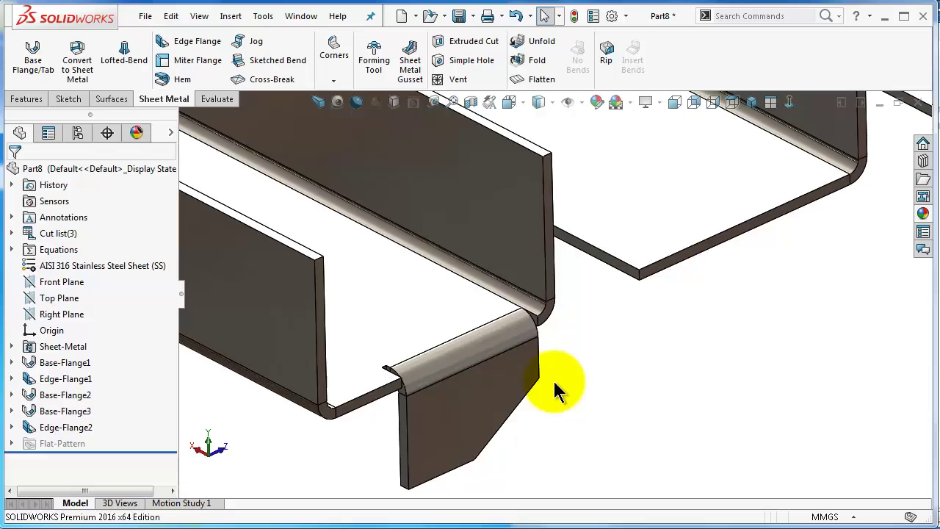
key(alt+Left)
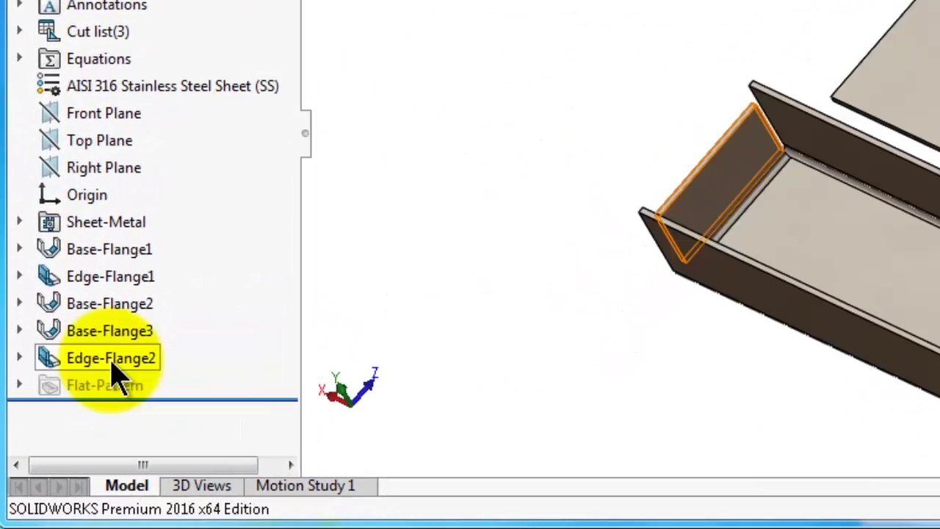
click(117, 367)
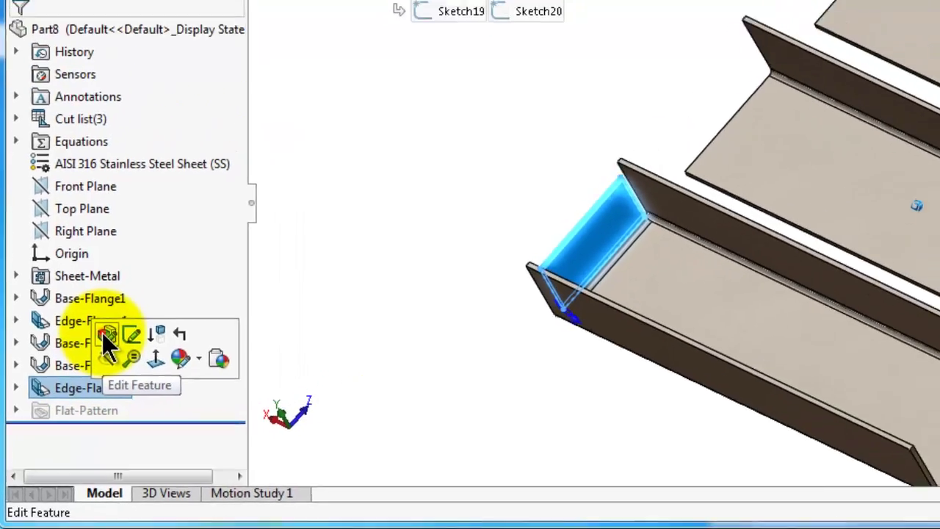
click(130, 294)
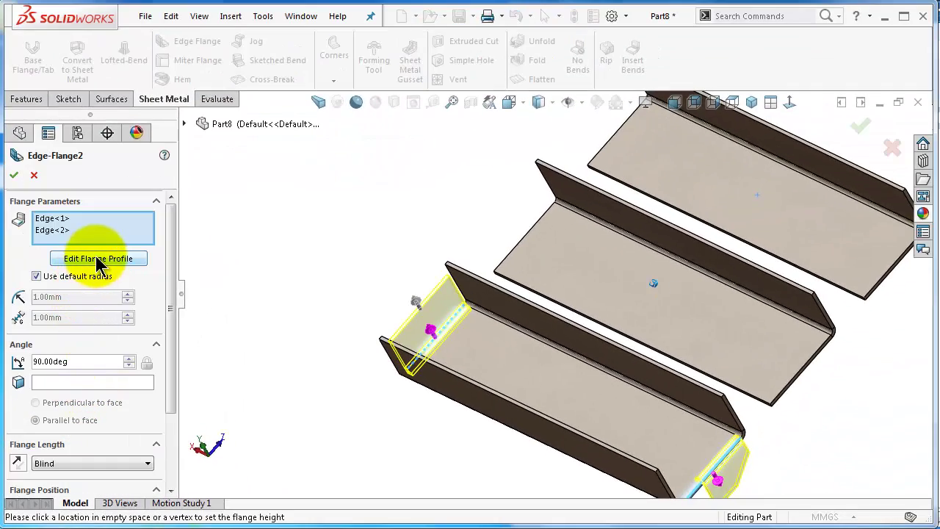
scroll(764, 449, up, 2)
scroll(745, 459, down, 2)
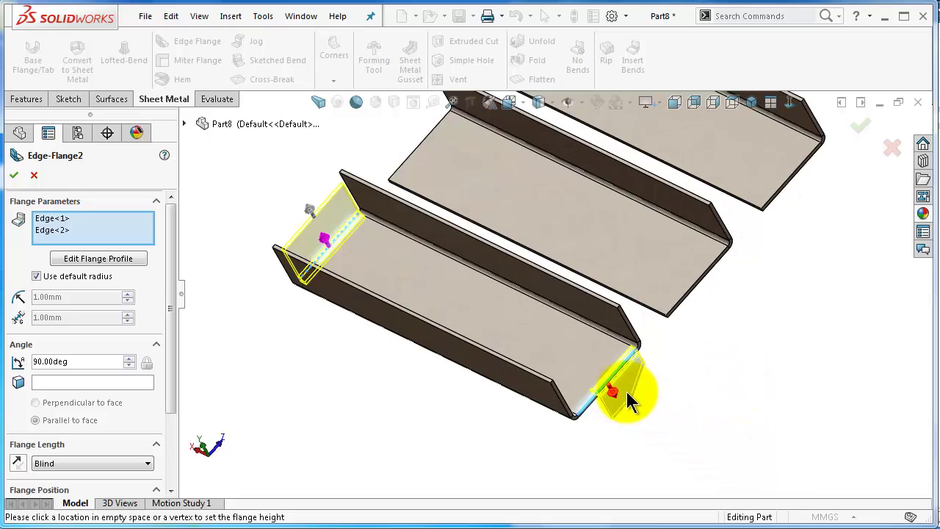
scroll(627, 400, down, 1)
click(118, 259)
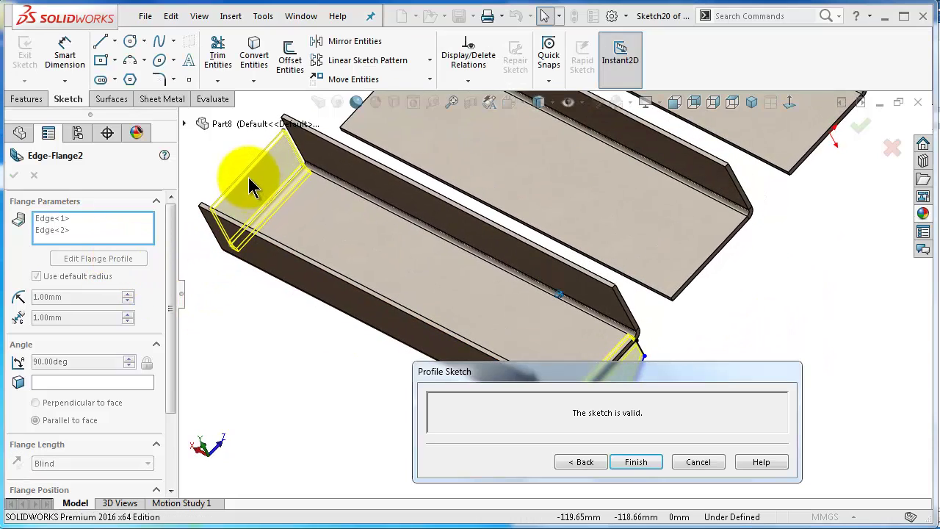
click(633, 463)
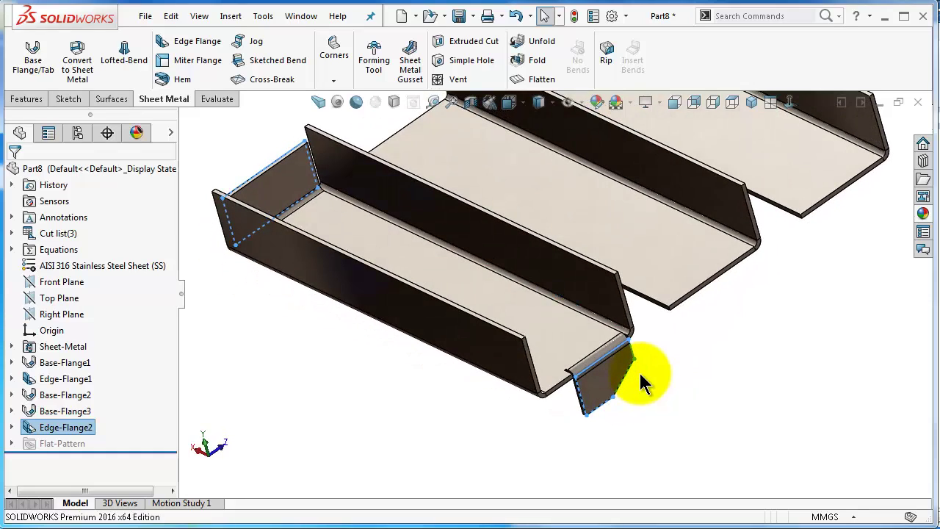
click(560, 427)
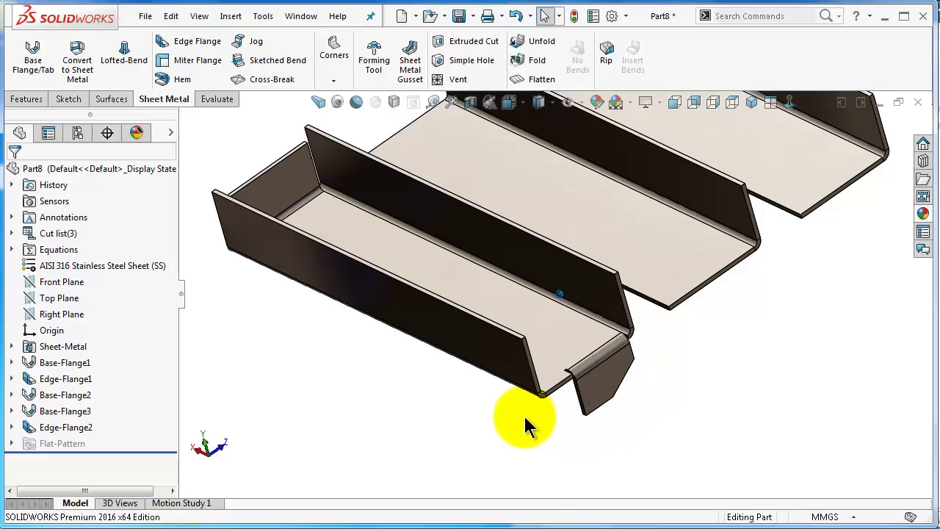
Expand Edge-Flange2 in the feature tree to list its profile sketches.
key(Right)
key(Right)
key(Right)
key(Right)
key(Right)
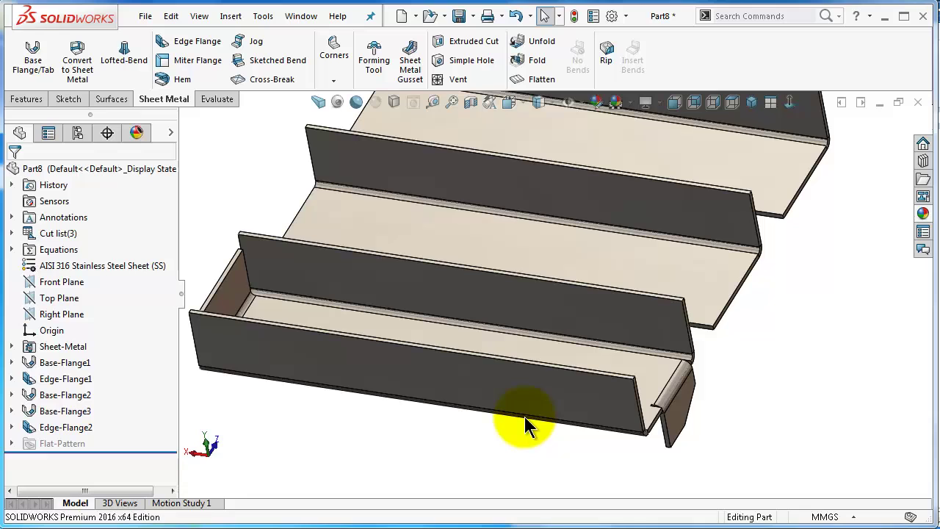
click(13, 427)
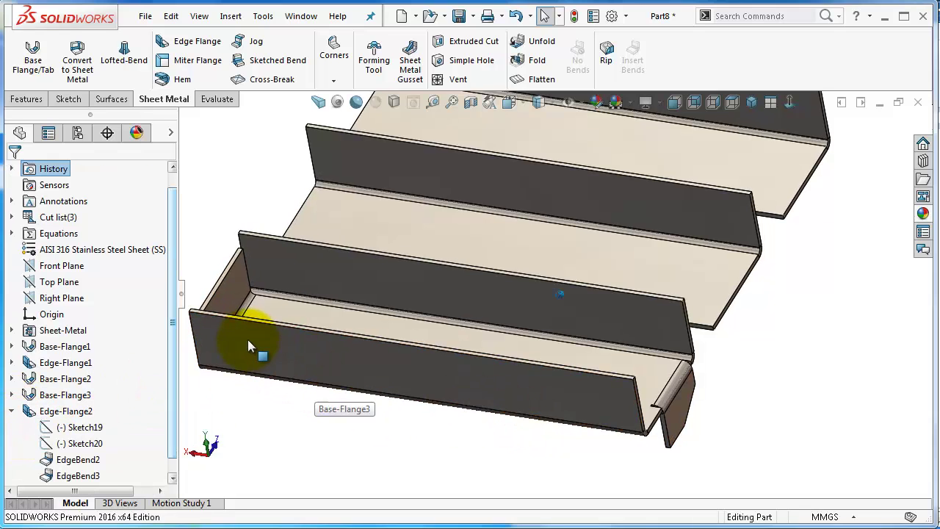
Open Sketch20 of the second edge flange to check which end flange it defines, and exit the sketch.
key(Down)
key(Down)
key(Down)
key(Right)
key(Right)
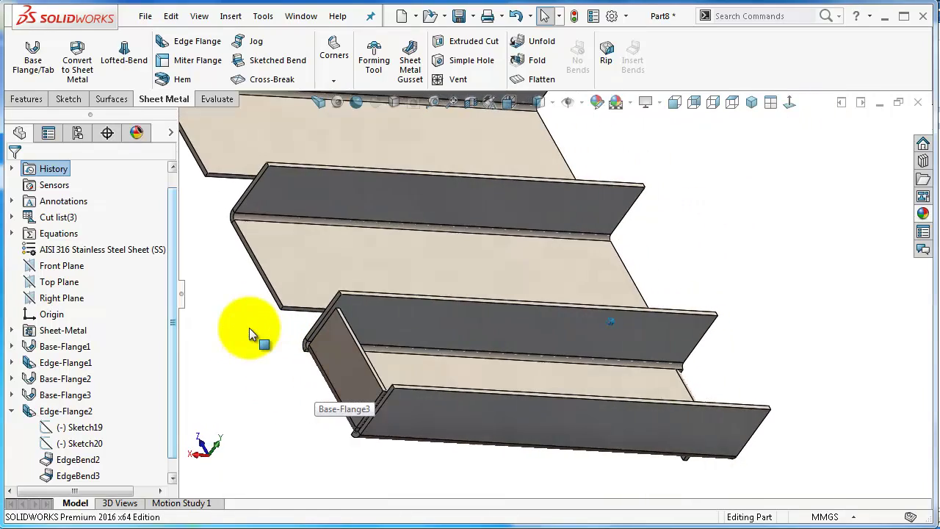
middle_drag(250, 329, 259, 332)
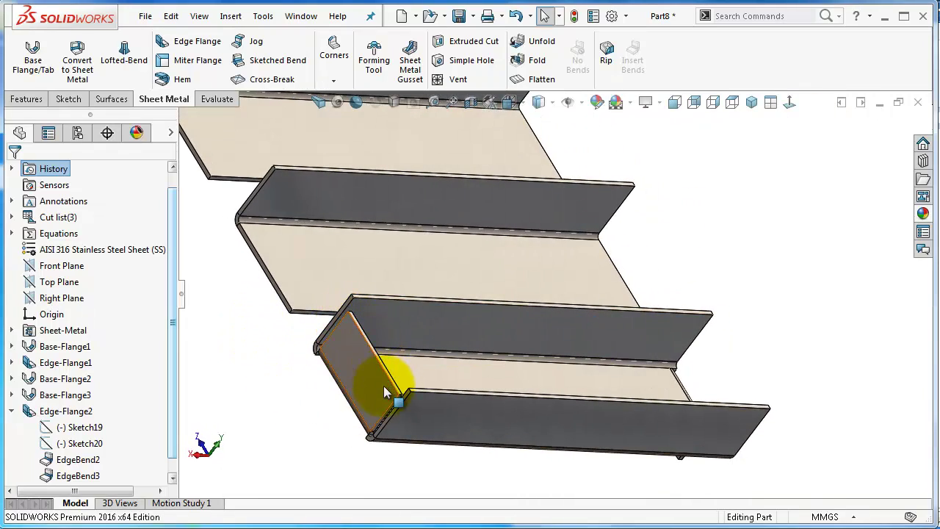
click(94, 445)
click(106, 403)
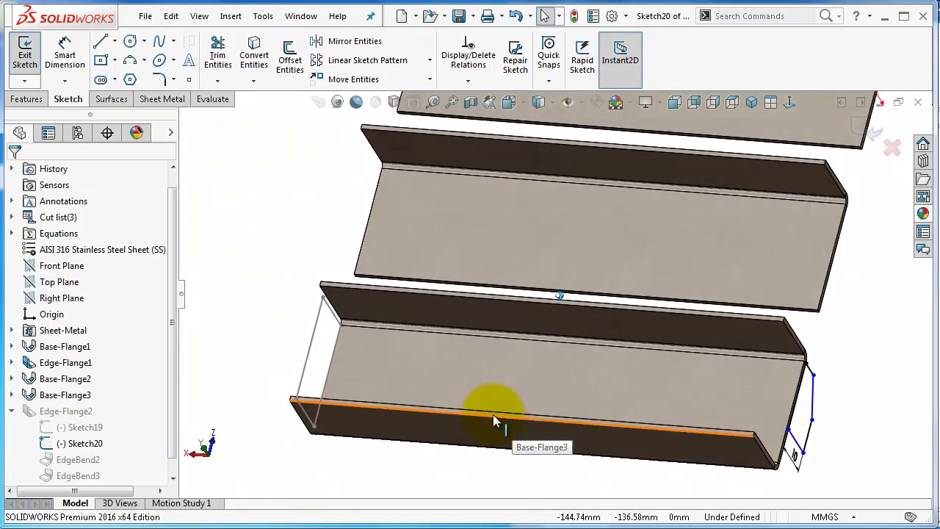
click(871, 131)
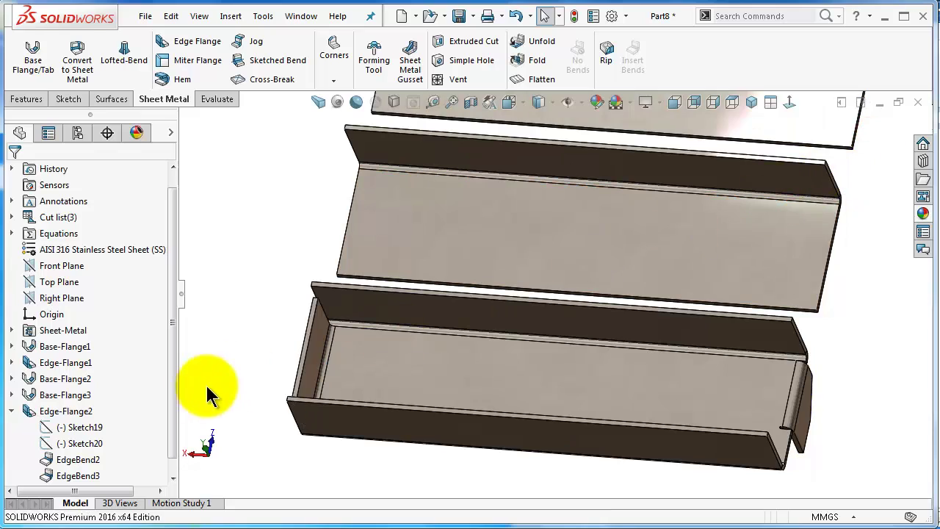
Edit Sketch19, the upright end flange's profile, and move its side line inward from the channel wall.
click(83, 426)
click(98, 393)
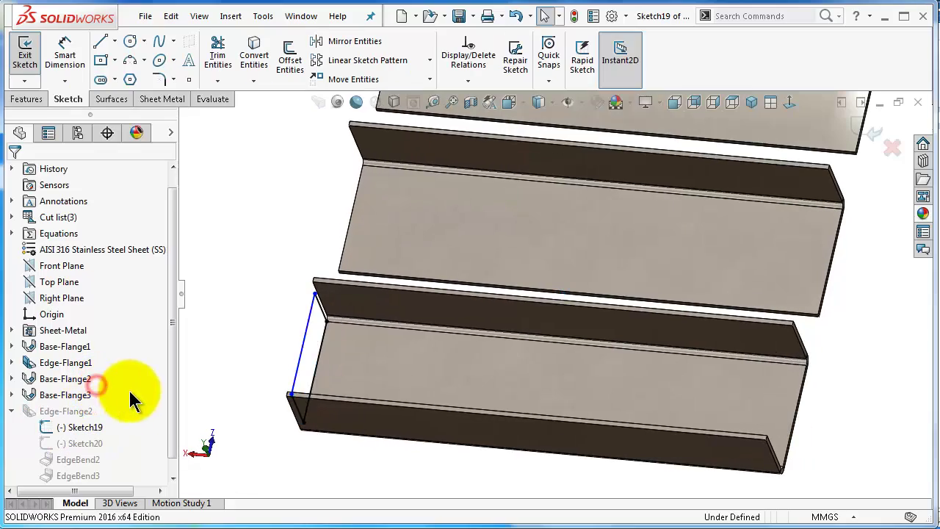
middle_drag(286, 331, 511, 466)
scroll(510, 467, down, 2)
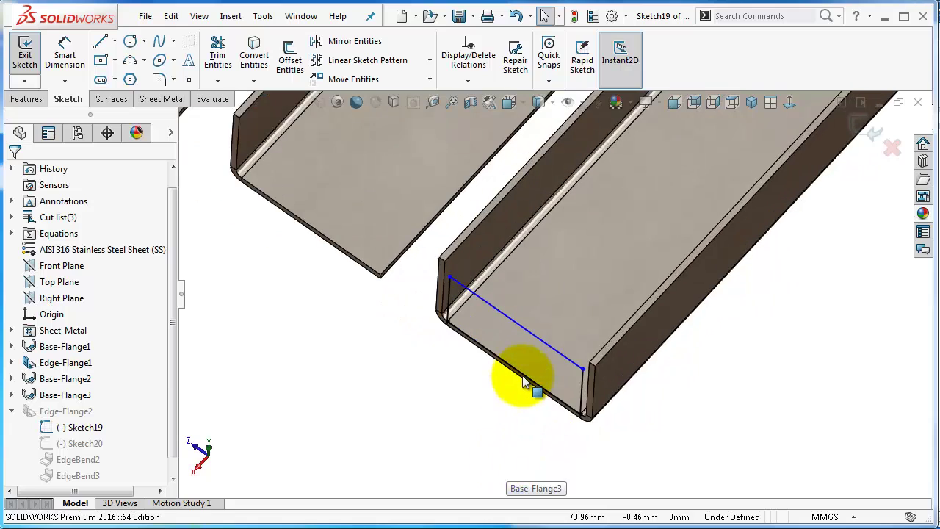
scroll(529, 385, down, 2)
drag(438, 276, 487, 319)
Dimension the moved side line of the upright flange's profile and set its height to 10 mm.
click(81, 65)
click(490, 318)
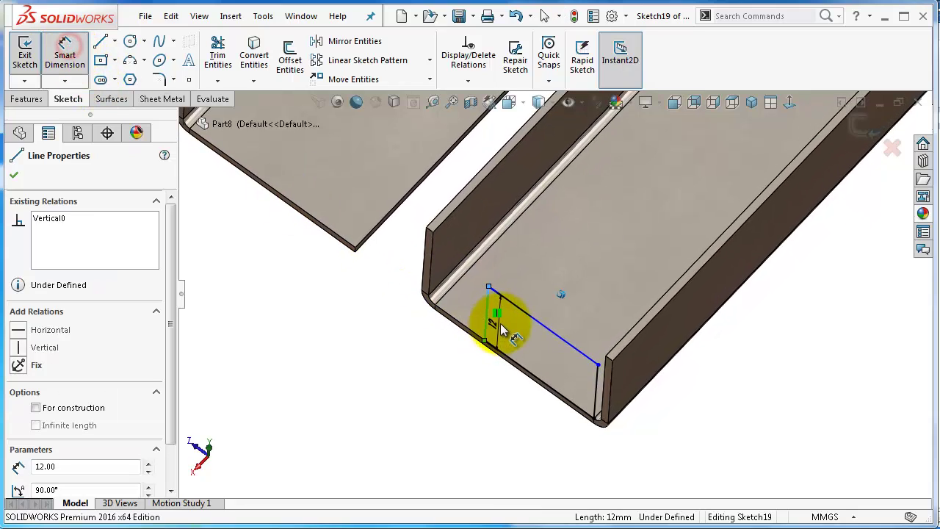
click(467, 314)
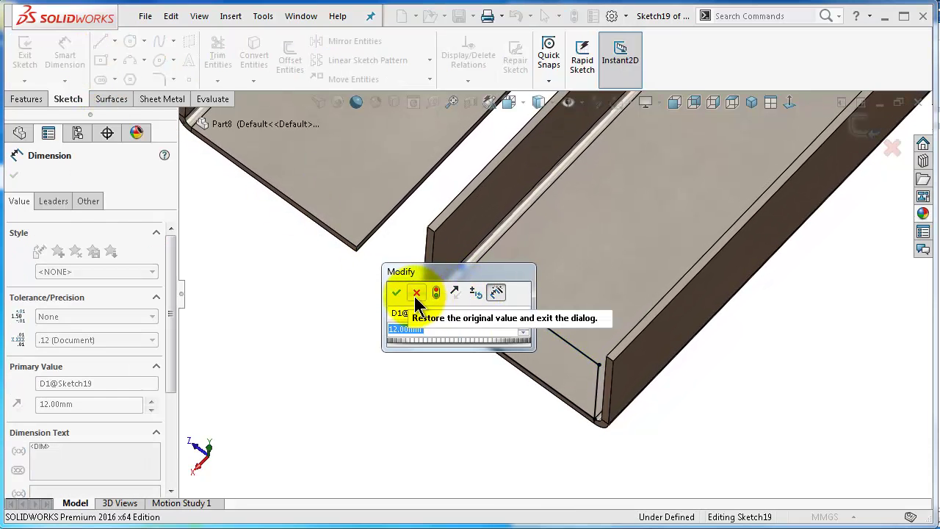
text(100)
key(Return)
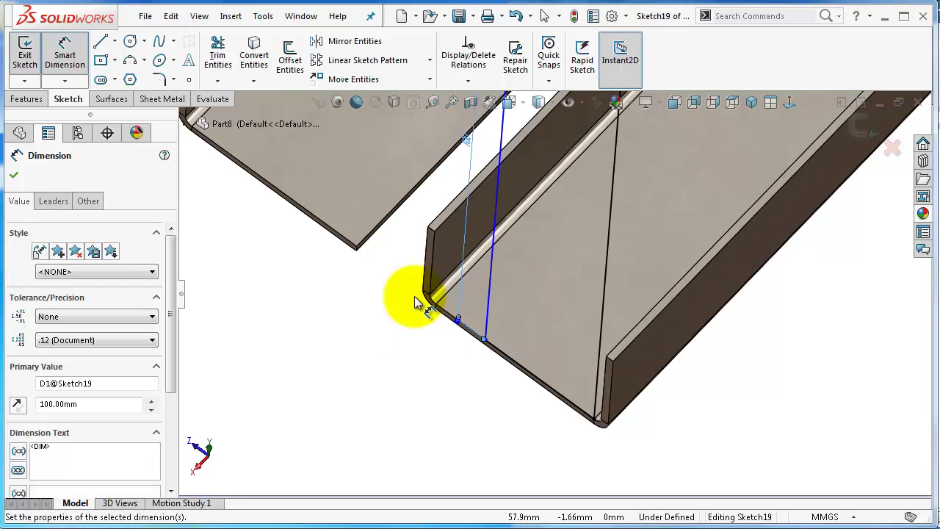
scroll(446, 277, up, 3)
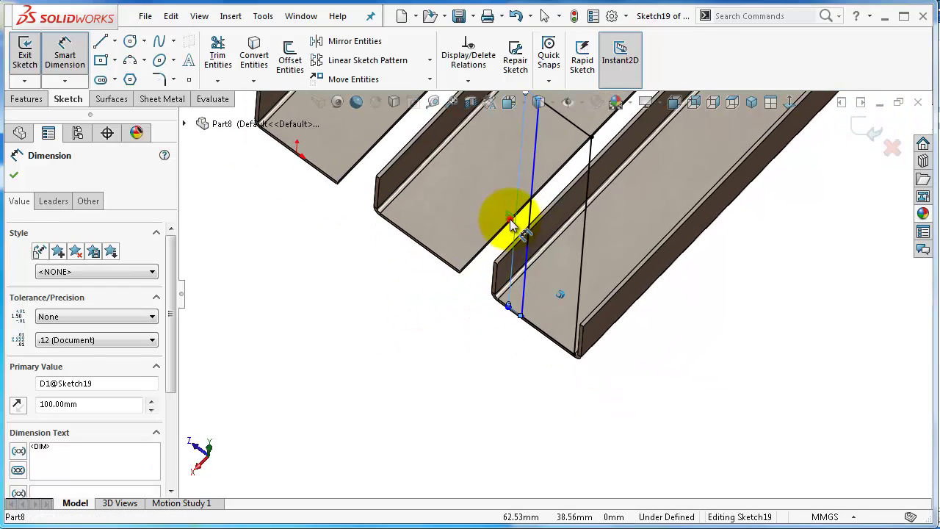
double_click(510, 220)
text(10)
key(Return)
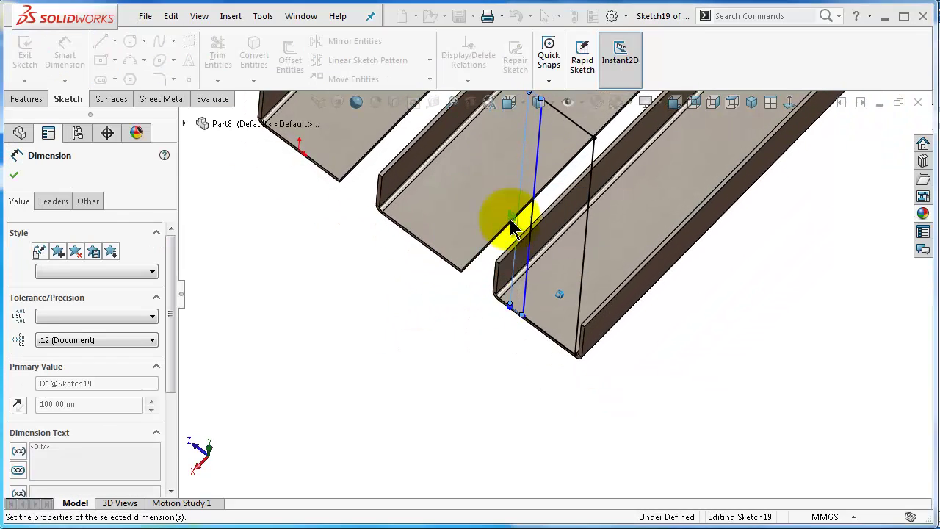
Dimension the profile's upper line, set its length to 20 mm, and exit the sketch to rebuild the flange.
scroll(543, 264, down, 2)
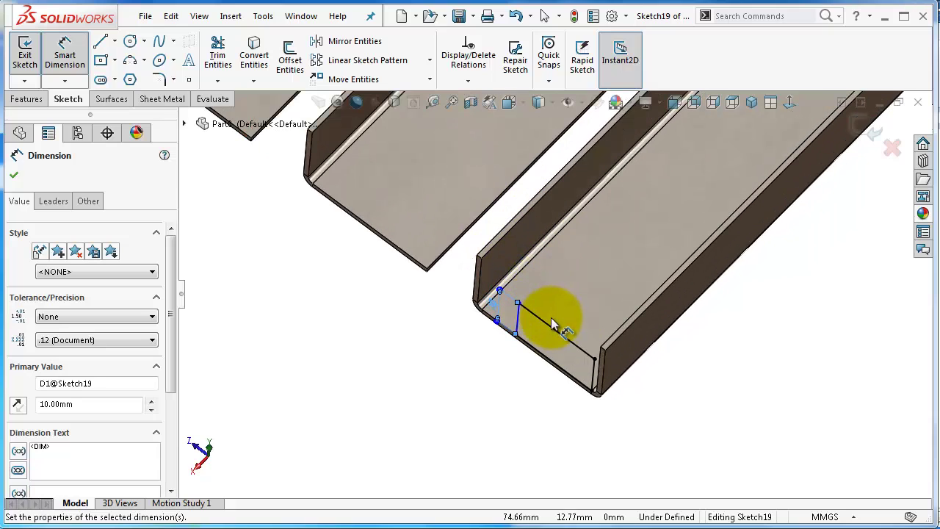
click(551, 329)
click(552, 311)
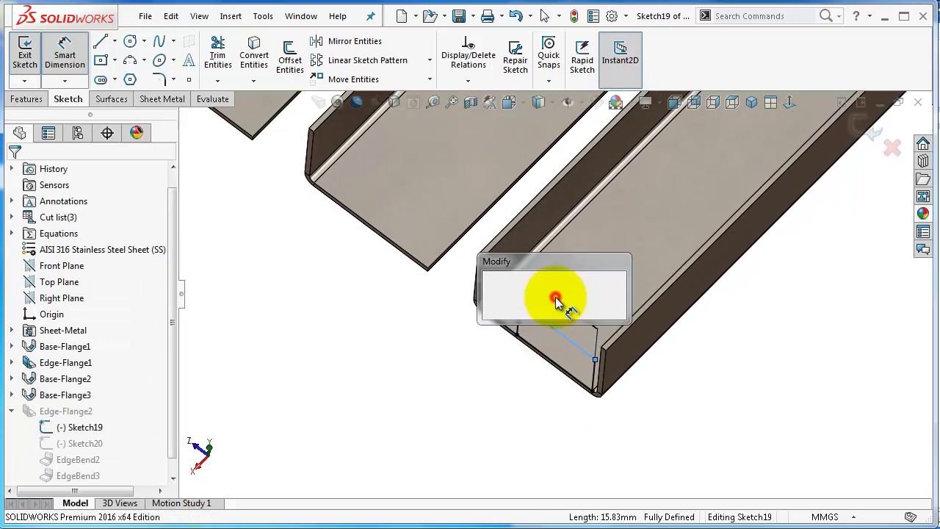
scroll(546, 307, down, 1)
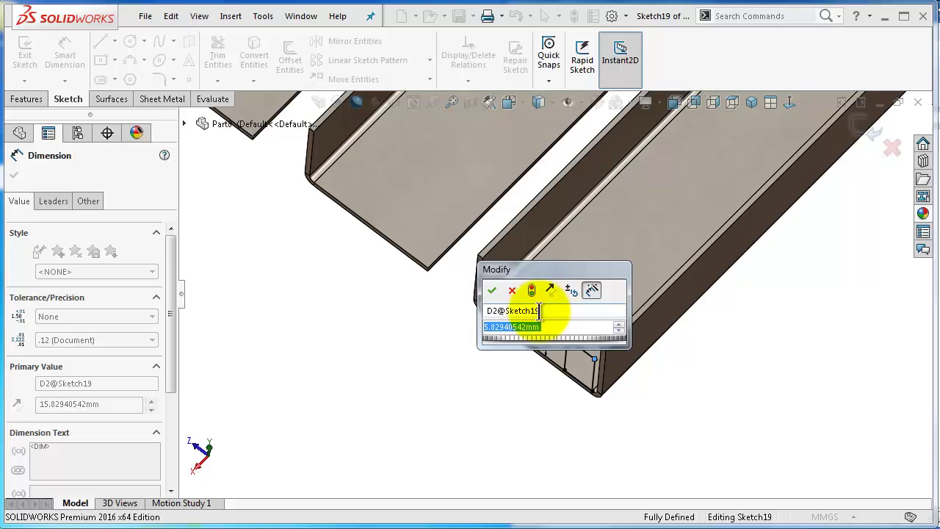
text(20)
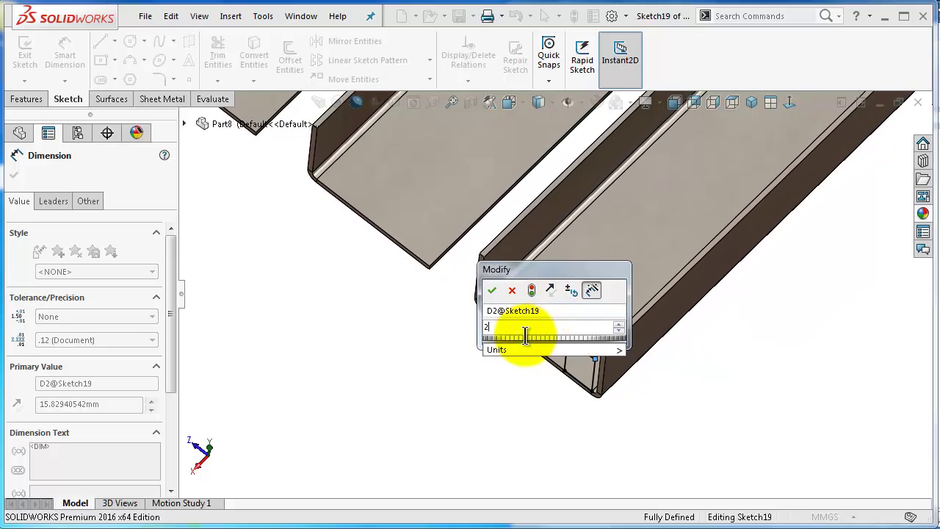
key(Return)
mouse_move(527, 340)
middle_down()
mouse_move(634, 357)
mouse_move(657, 371)
mouse_move(717, 333)
mouse_move(720, 279)
mouse_move(724, 289)
middle_up()
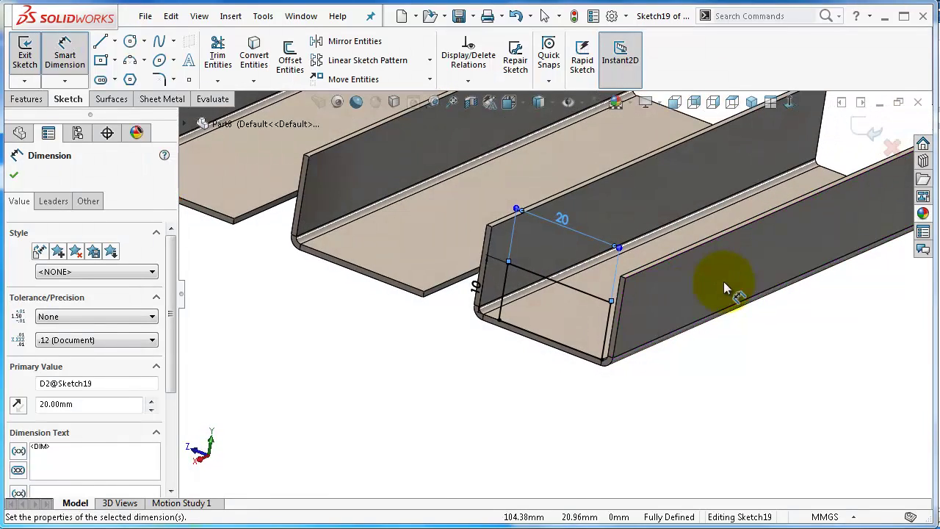
click(13, 175)
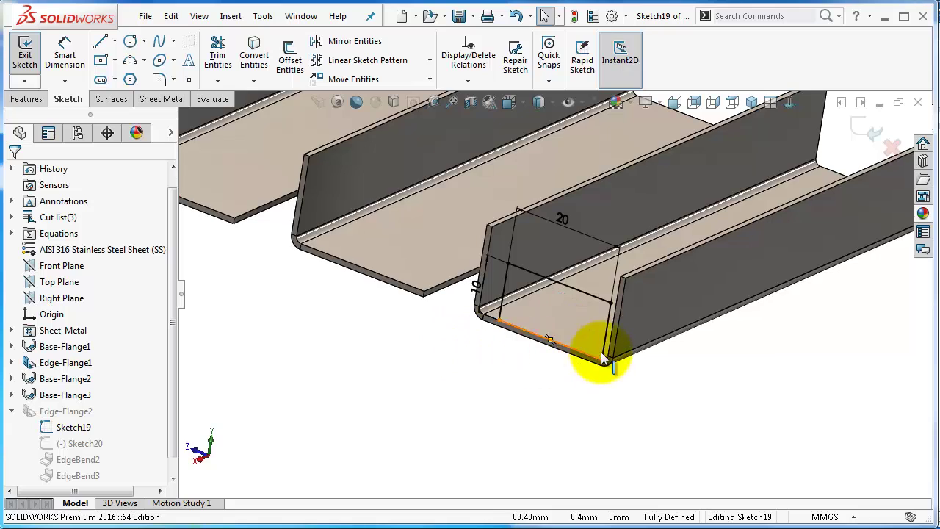
middle_drag(594, 346, 592, 348)
scroll(592, 348, up, 5)
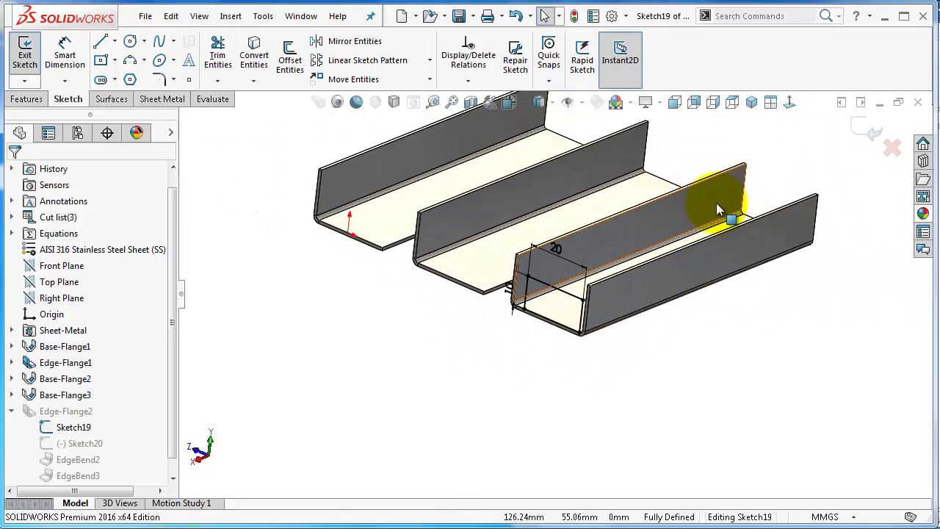
click(870, 129)
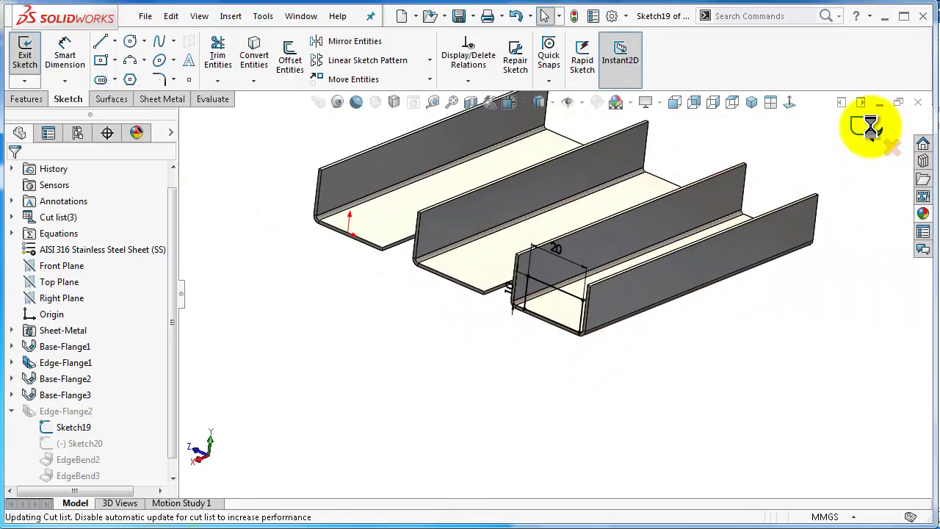
Edit the U channel's end edge flange feature, turn off its default radius and set the bend radius to 2 mm.
scroll(602, 339, down, 6)
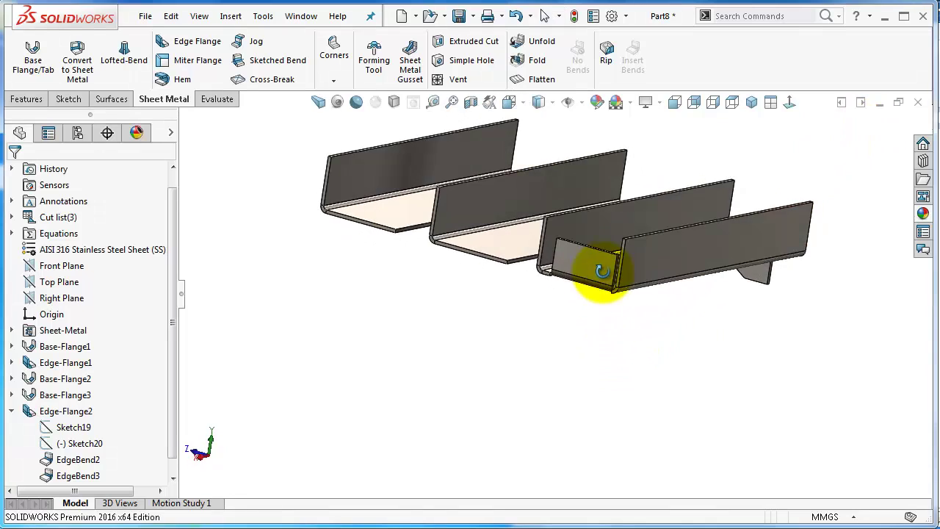
middle_drag(600, 252, 724, 238)
scroll(725, 236, down, 3)
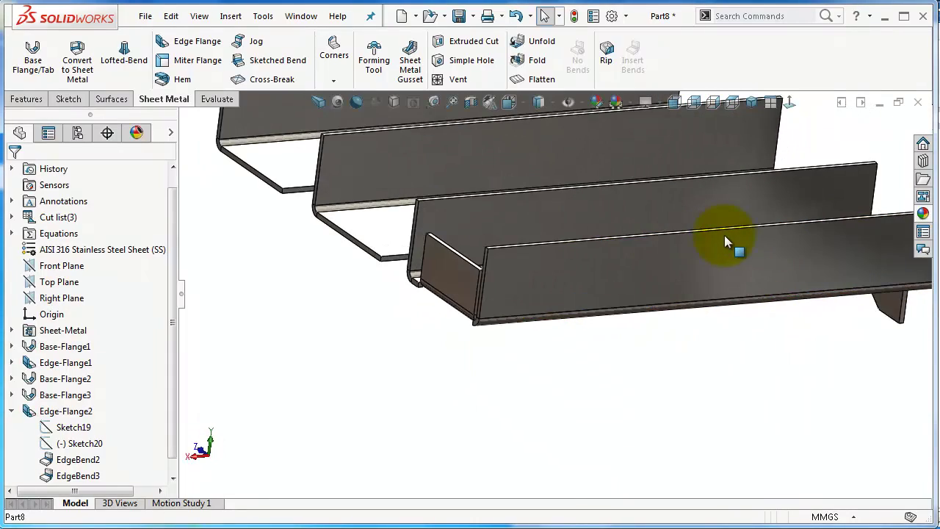
scroll(746, 281, down, 5)
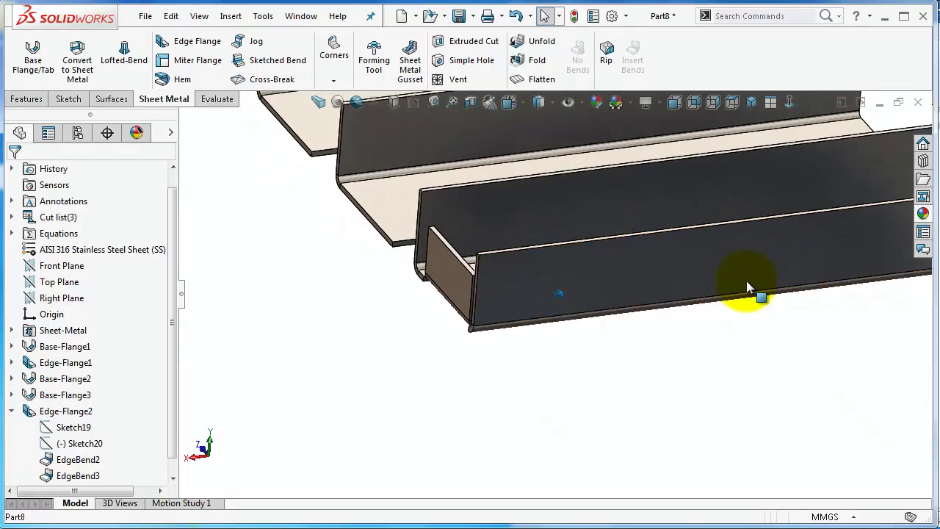
scroll(742, 281, down, 1)
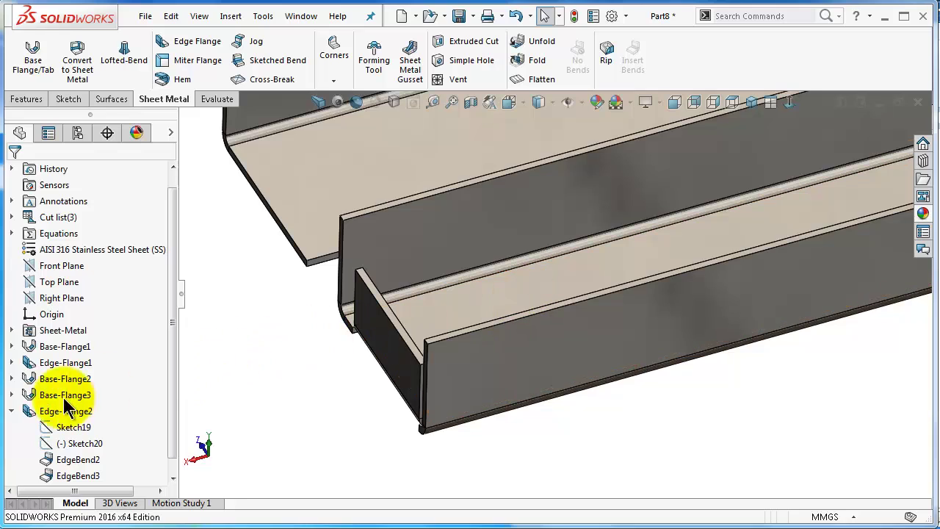
scroll(170, 396, down, 1)
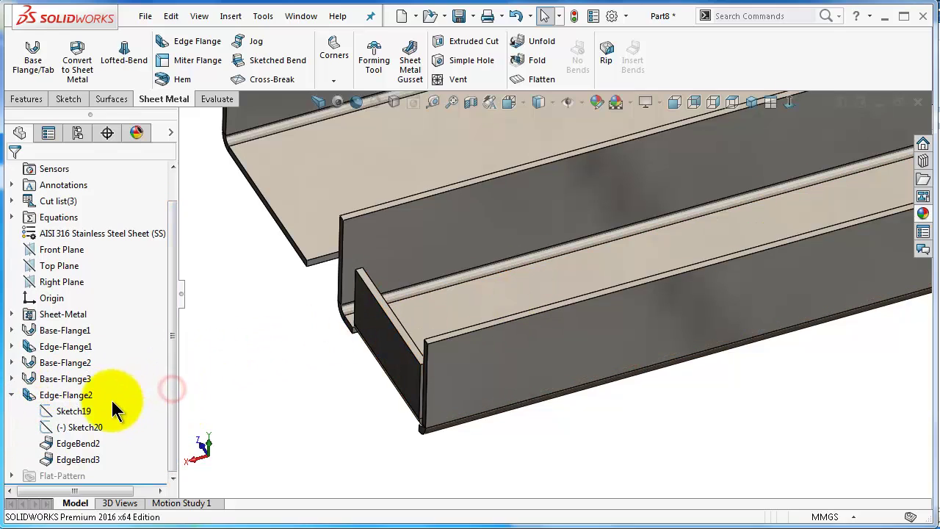
click(54, 395)
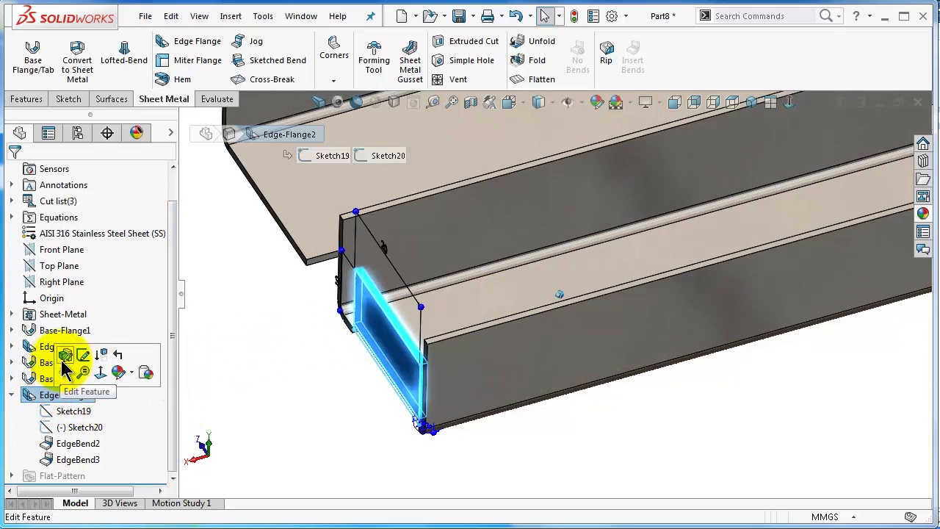
click(65, 355)
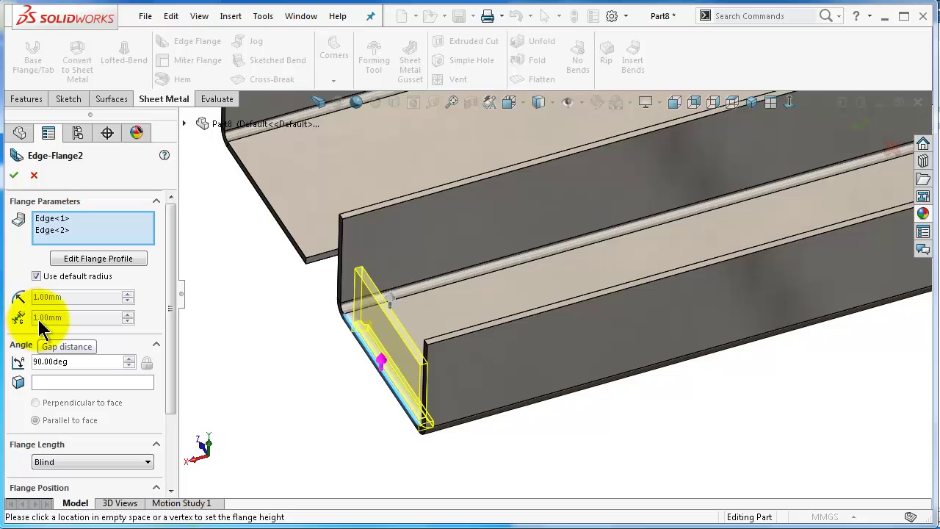
click(94, 285)
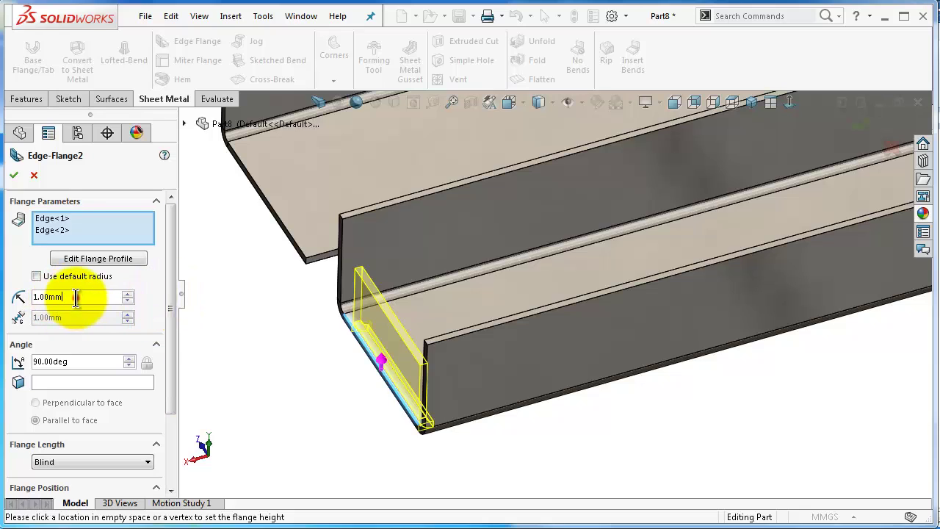
drag(76, 297, 35, 297)
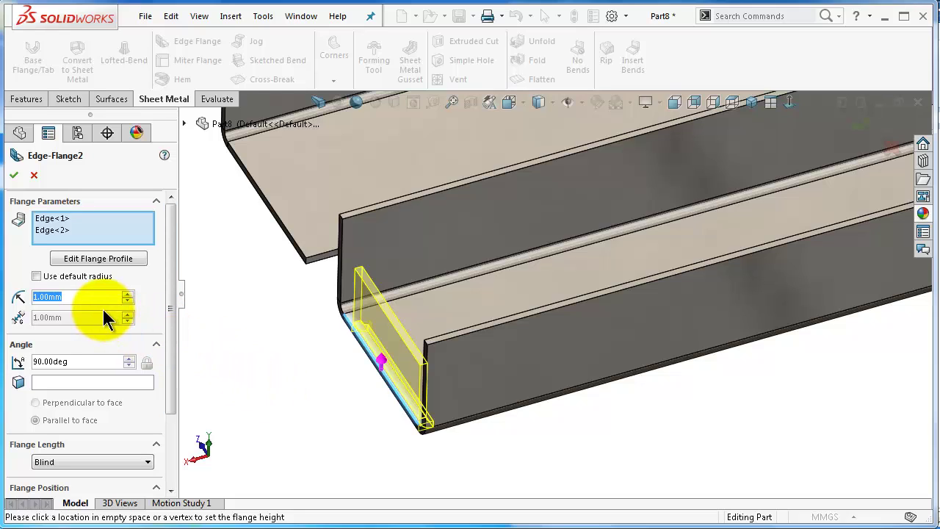
text(2)
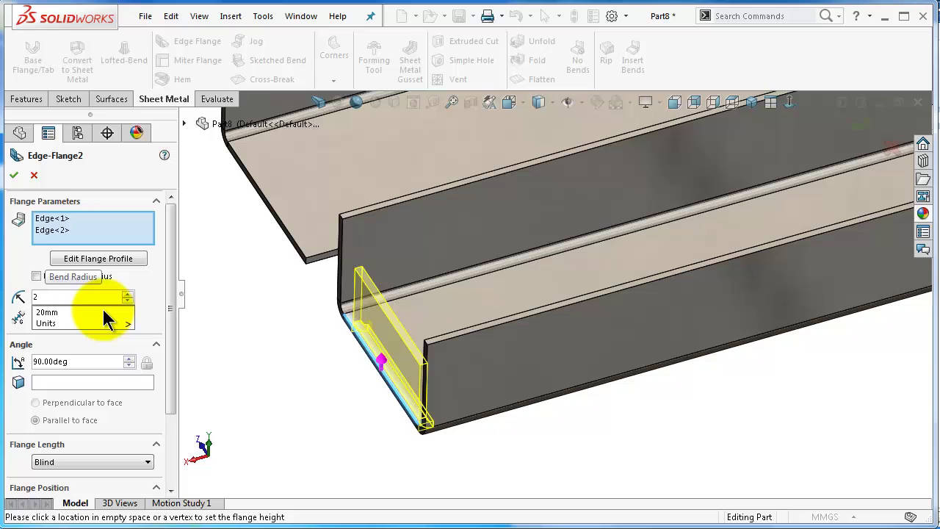
click(24, 280)
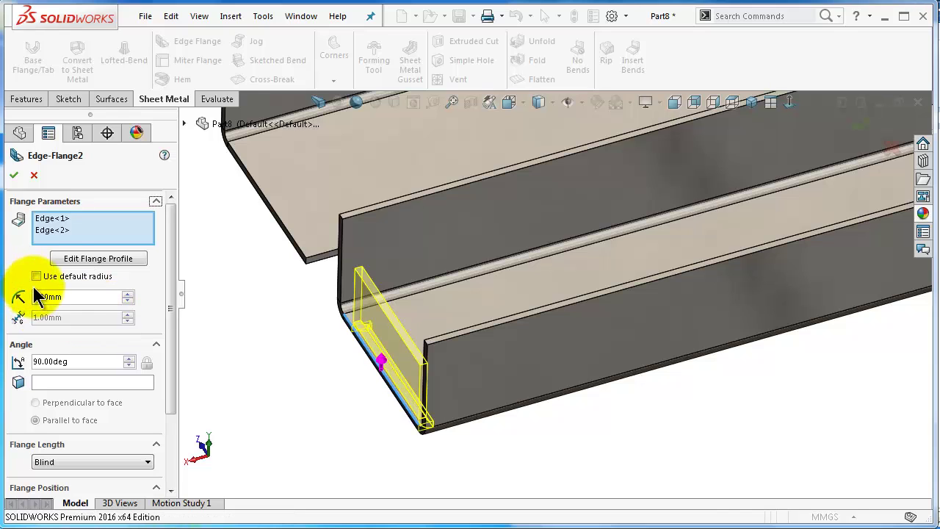
Apply the edge flange edit and inspect the flange bends at both ends of the U channel.
middle_drag(407, 373, 736, 360)
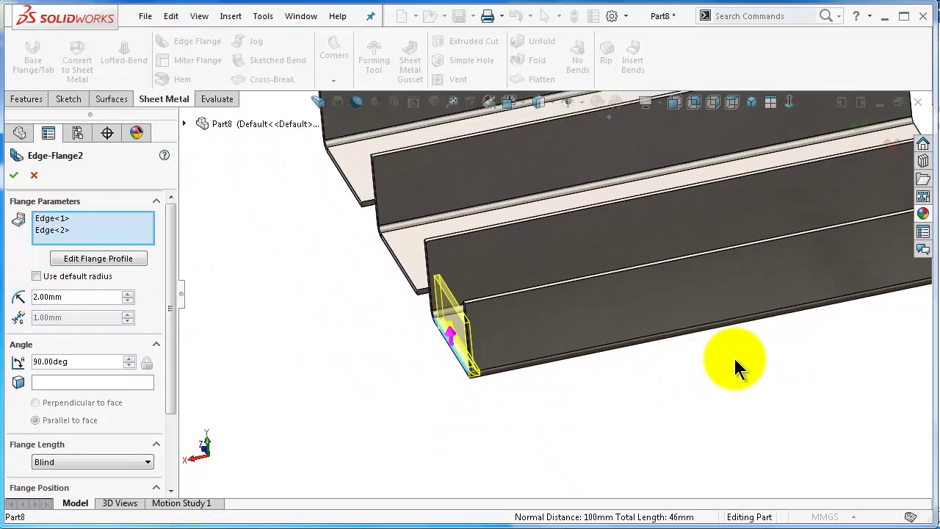
scroll(735, 360, up, 3)
scroll(840, 280, down, 5)
middle_drag(747, 278, 610, 275)
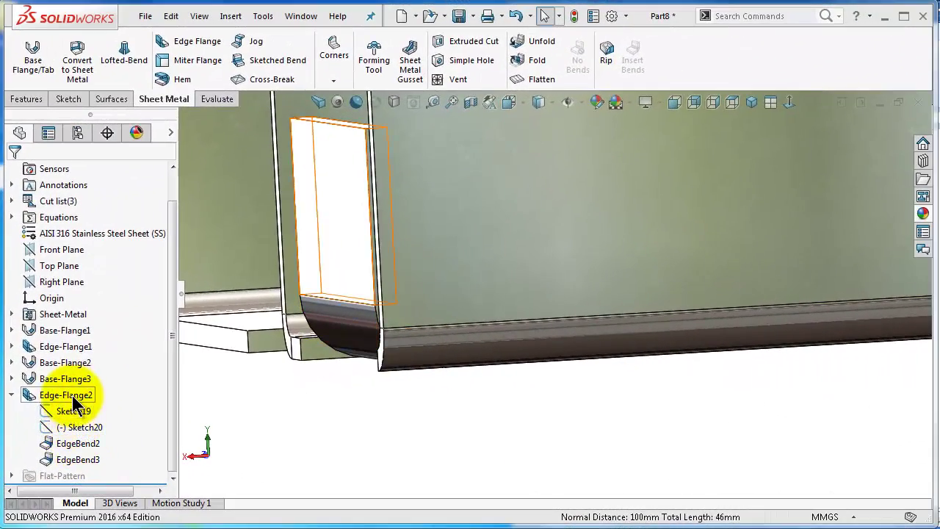
click(72, 395)
click(110, 358)
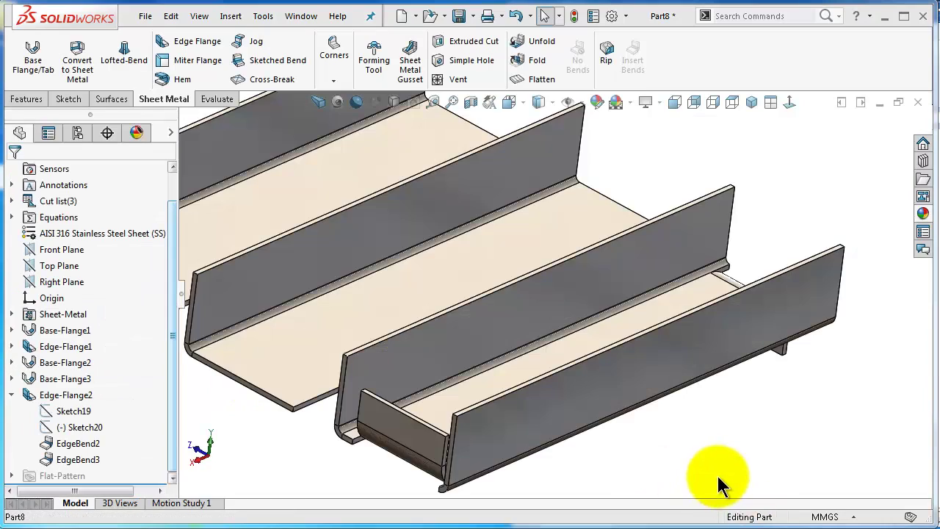
middle_drag(700, 460, 698, 454)
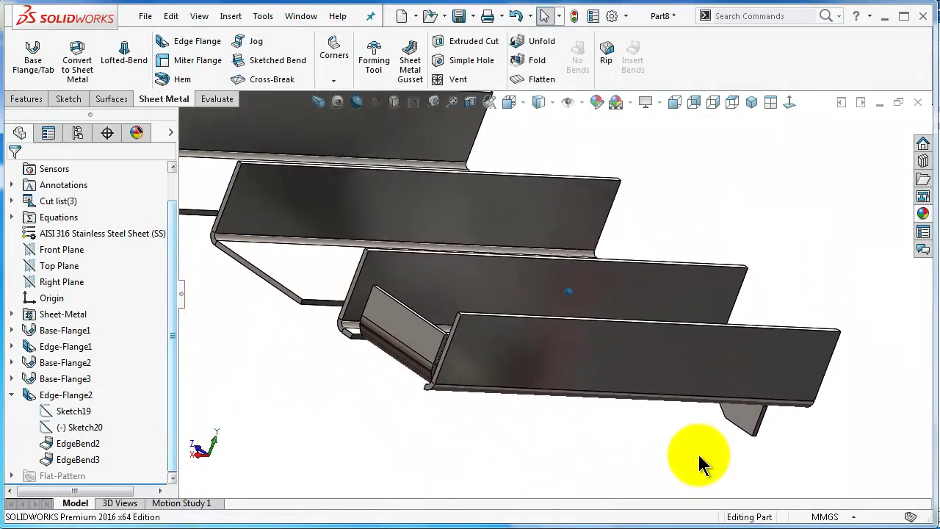